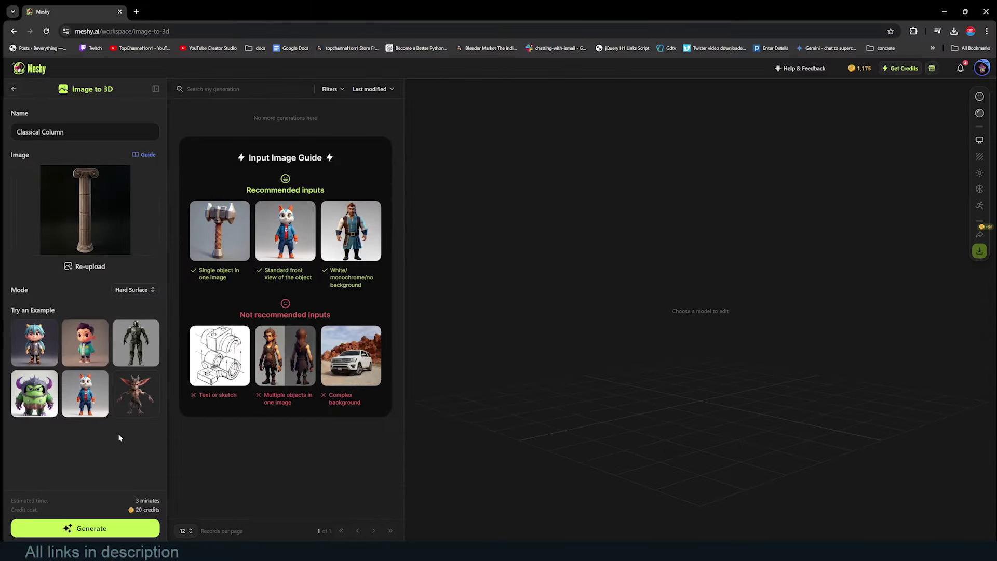
Step: Generate the Classical Column model from the uploaded image in Hard Surface mode
{"action": "left_click", "coordinate": [126, 535]}
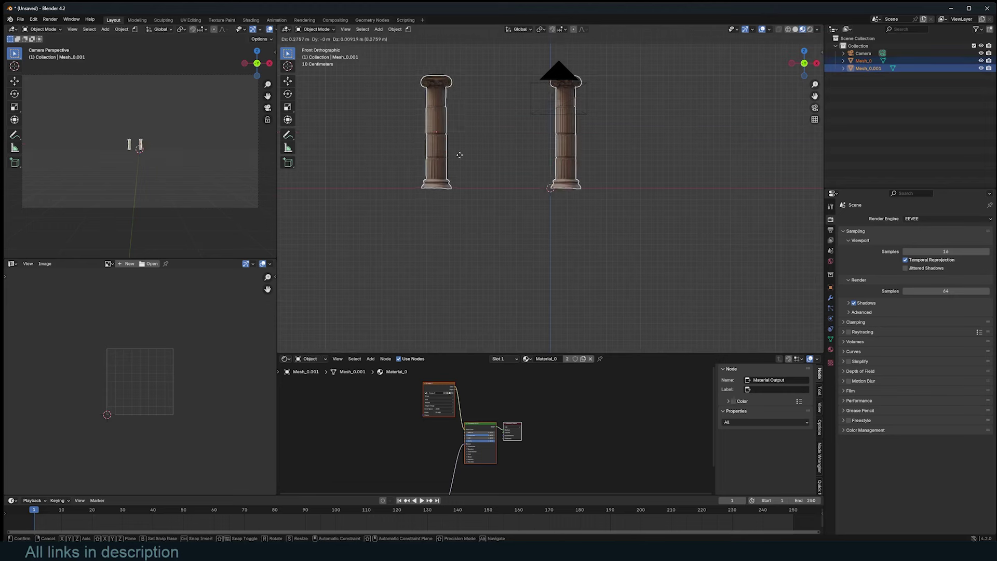
Step: In Blender, move the two columns along X to either side of the origin and duplicate the pair twice along Y
{"action": "left_click", "coordinate": [460, 155]}
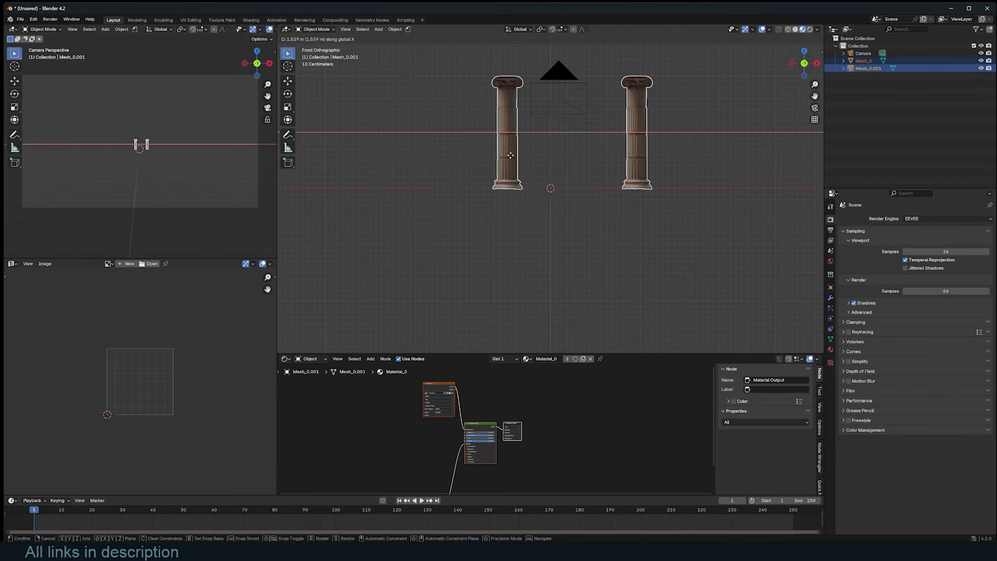
{"action": "middle_click_drag", "start_coordinate": [460, 155], "coordinate": [542, 148]}
{"action": "key", "text": "KP_7"}
{"action": "key", "text": "shift+d"}
{"action": "key", "text": "y"}
{"action": "left_click", "coordinate": [614, 129]}
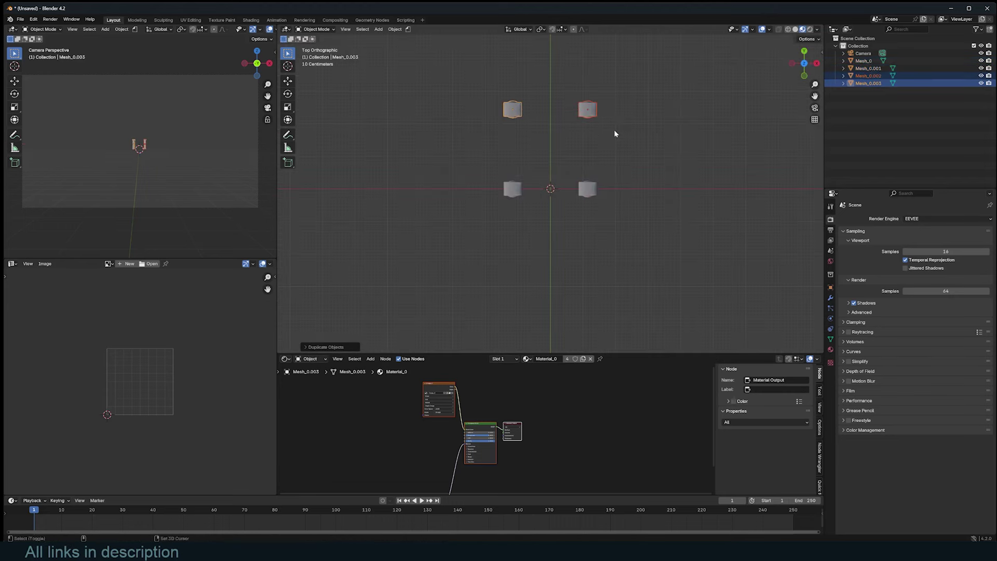
{"action": "key", "text": "shift+d"}
{"action": "key", "text": "y"}
{"action": "left_click", "coordinate": [629, 270]}
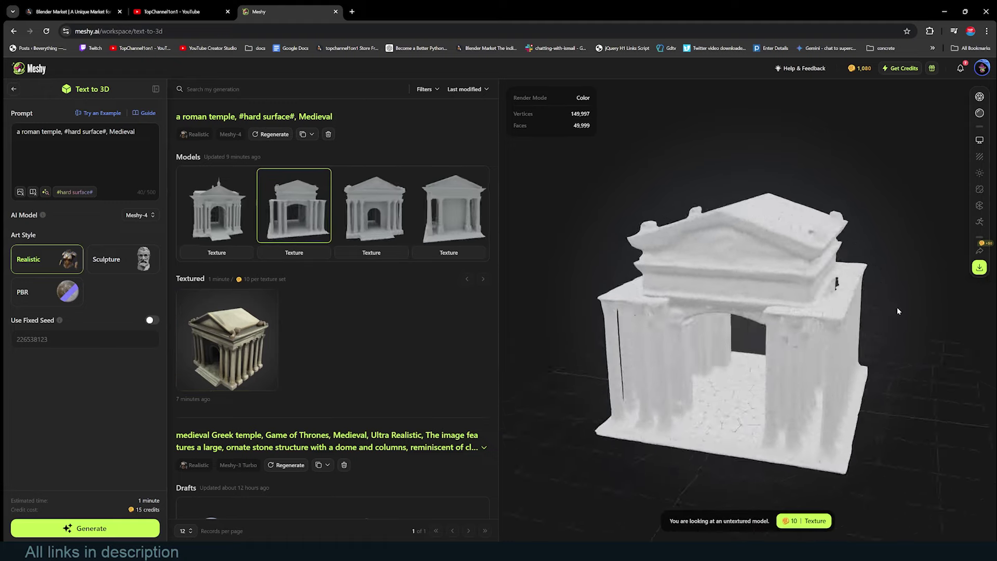
Step: In Meshy's Text to 3D, preview the first roman temple model and set the AI model to Meshy-3 Turbo
{"action": "left_click", "coordinate": [217, 196]}
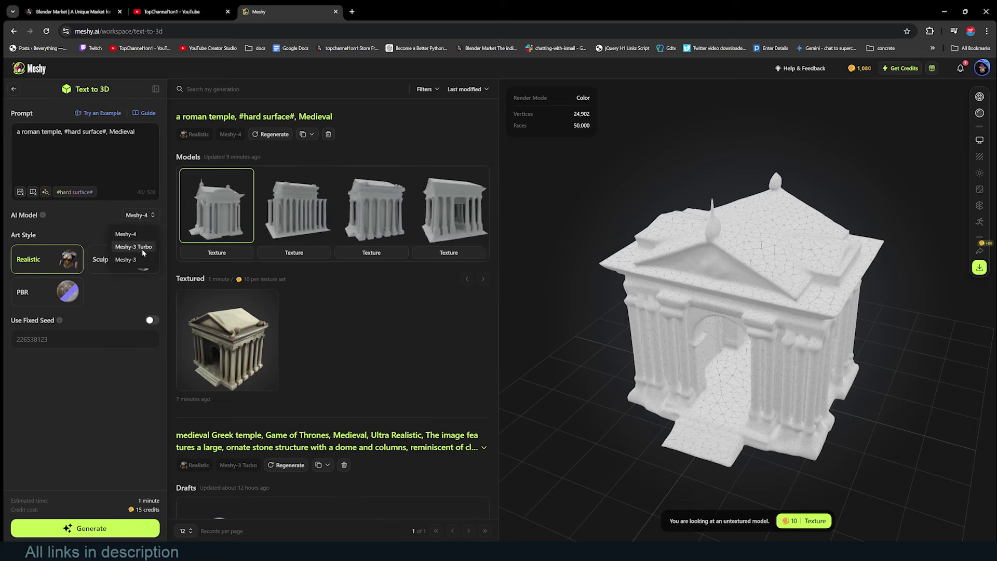
{"action": "left_click", "coordinate": [142, 249]}
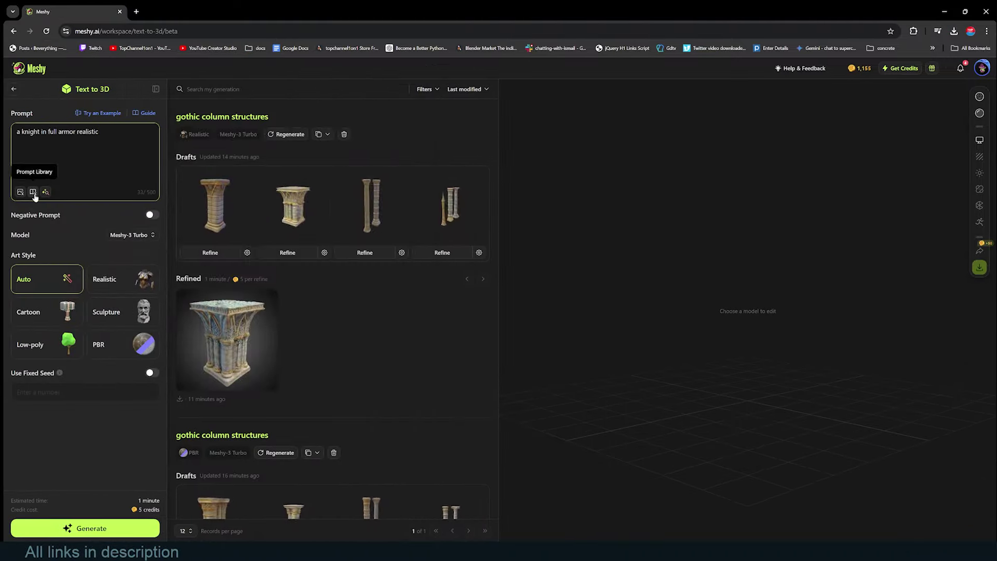
Step: Add the Medieval and Full Body keywords from the prompt library to the prompt "a knight in full armor realistic"
{"action": "left_click", "coordinate": [33, 192]}
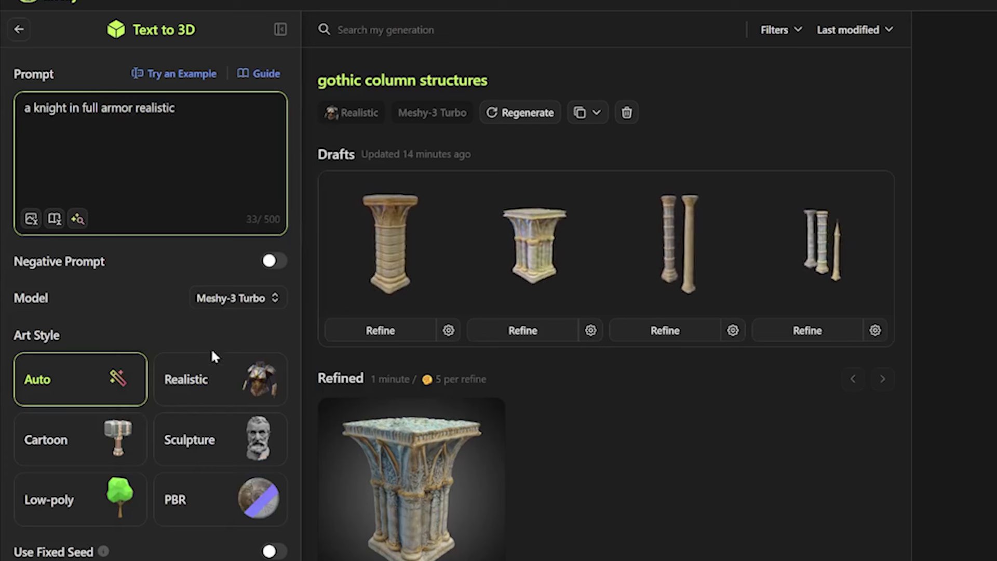
{"action": "left_click", "coordinate": [55, 218]}
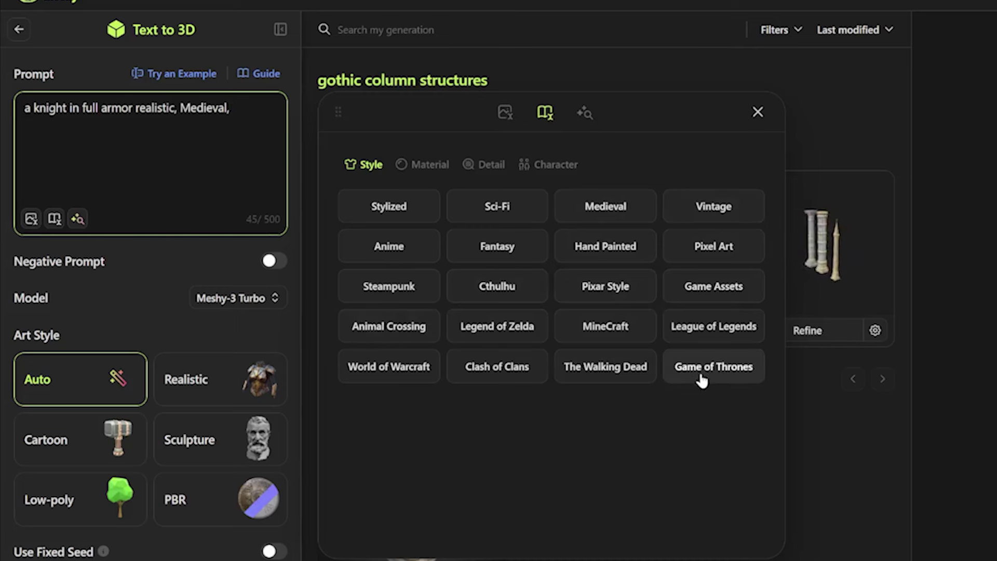
Step: Examine the image-to-prompt helper and the trending community models offered as prompt references
{"action": "left_click", "coordinate": [504, 125]}
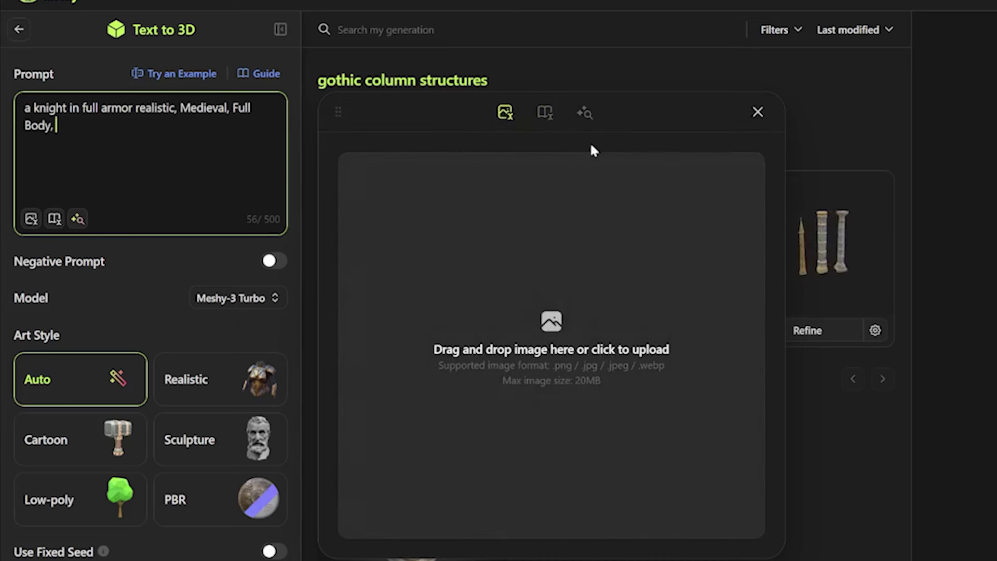
{"action": "left_click", "coordinate": [586, 120]}
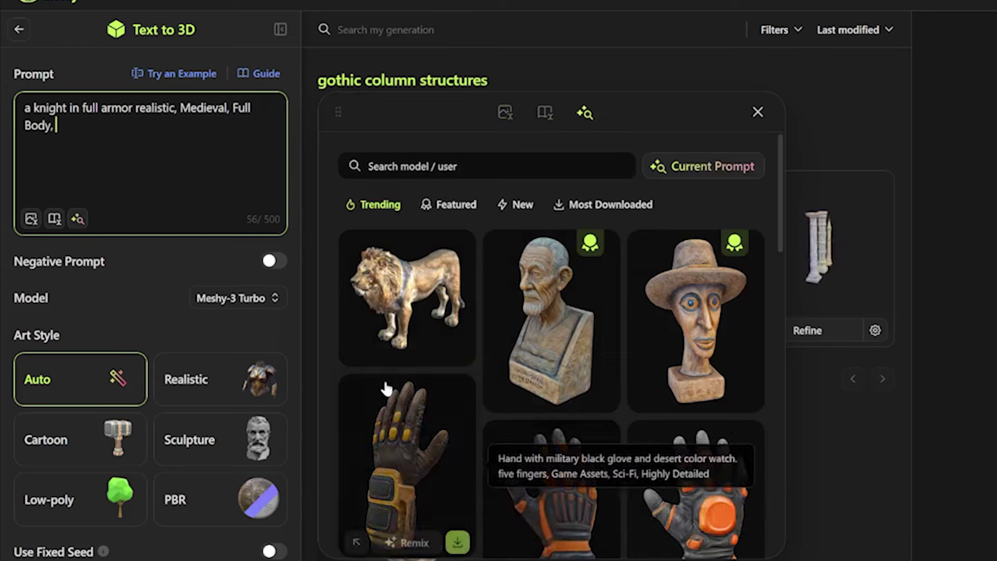
{"action": "mouse_move", "coordinate": [597, 356]}
{"action": "scroll", "coordinate": [612, 377], "scroll_direction": "down", "scroll_amount": 10}
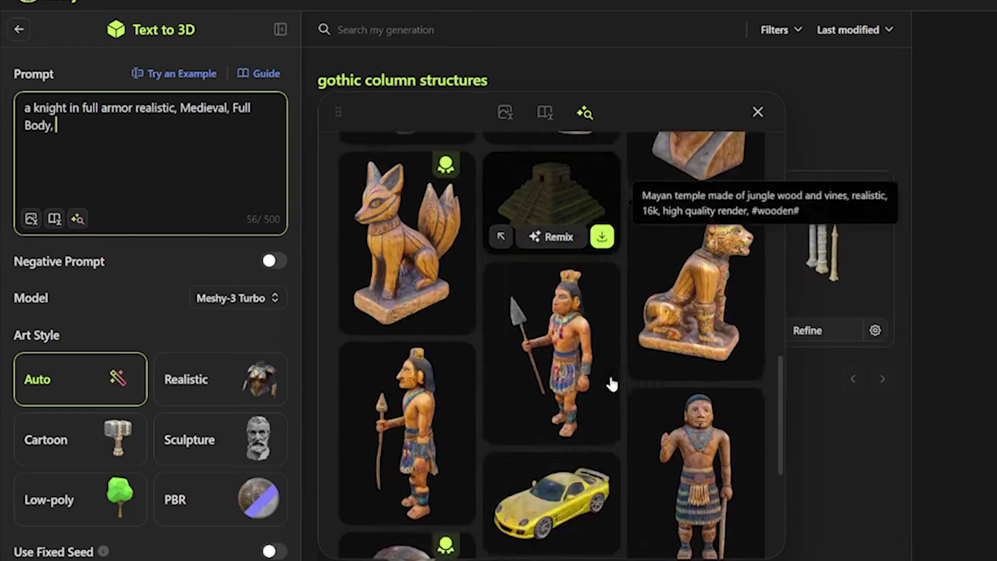
{"action": "mouse_move", "coordinate": [471, 387]}
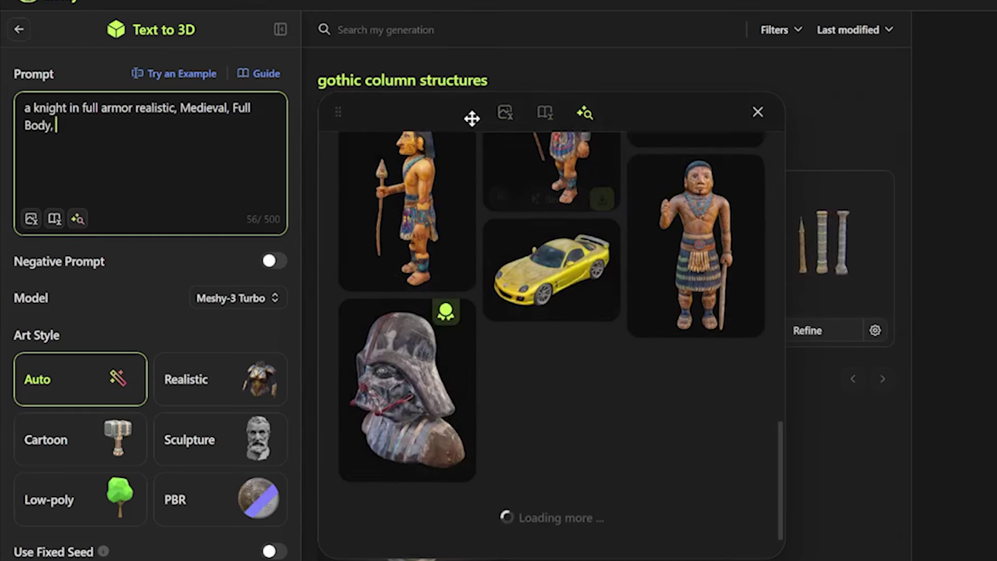
{"action": "scroll", "coordinate": [472, 156], "scroll_direction": "up", "scroll_amount": 10}
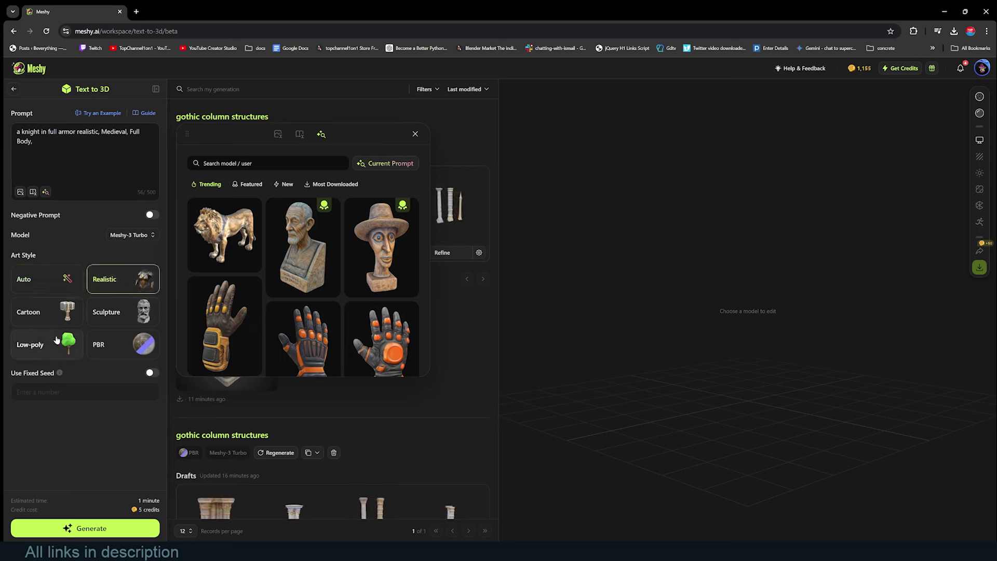
Step: Set the art style to Realistic, close the prompt helper and generate the knight drafts
{"action": "left_click", "coordinate": [415, 134]}
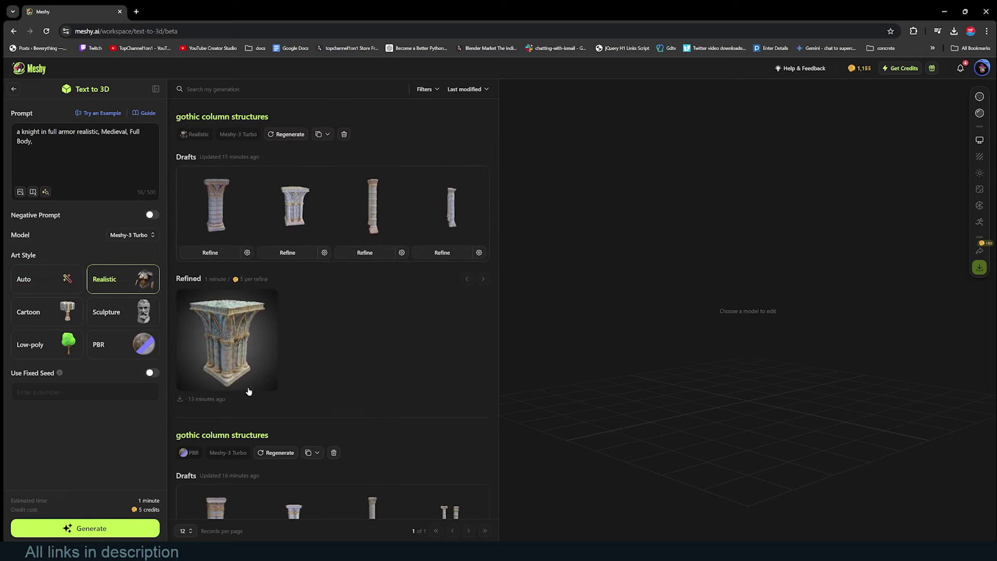
{"action": "left_click", "coordinate": [86, 528]}
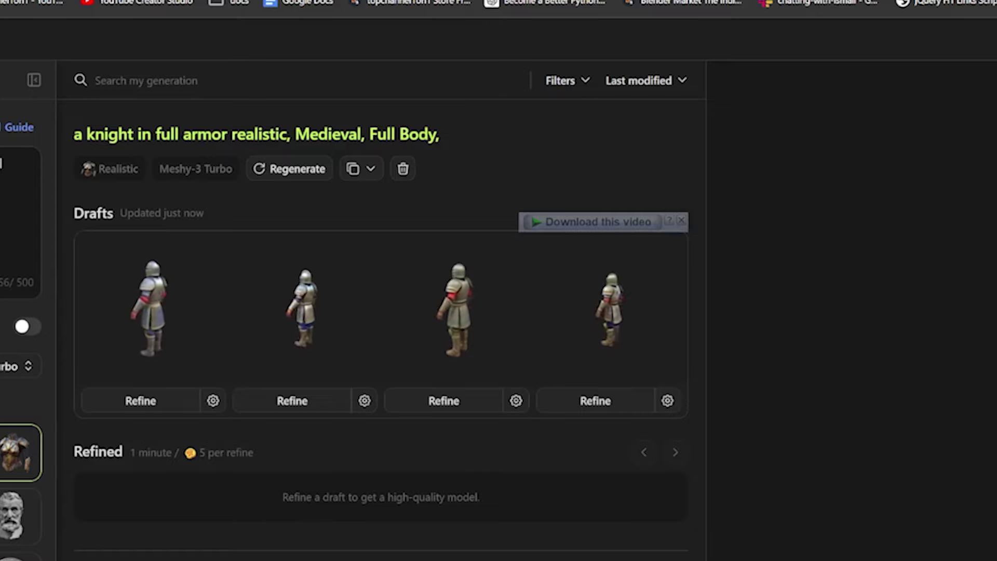
Step: Compare the first three knight drafts in the 3D preview and refine the third one
{"action": "mouse_move", "coordinate": [209, 357]}
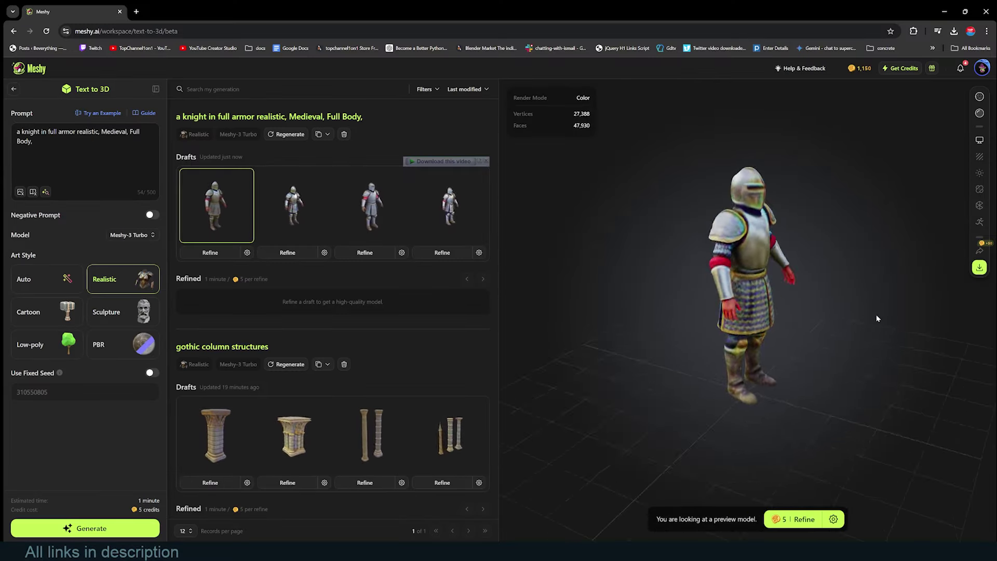
{"action": "left_click_drag", "start_coordinate": [901, 312], "coordinate": [481, 285]}
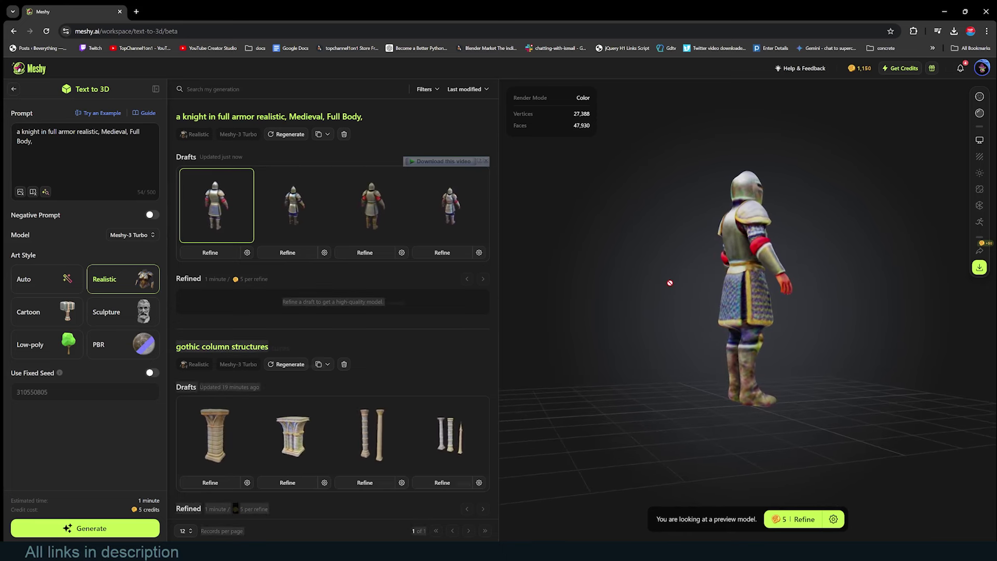
{"action": "left_click", "coordinate": [316, 222]}
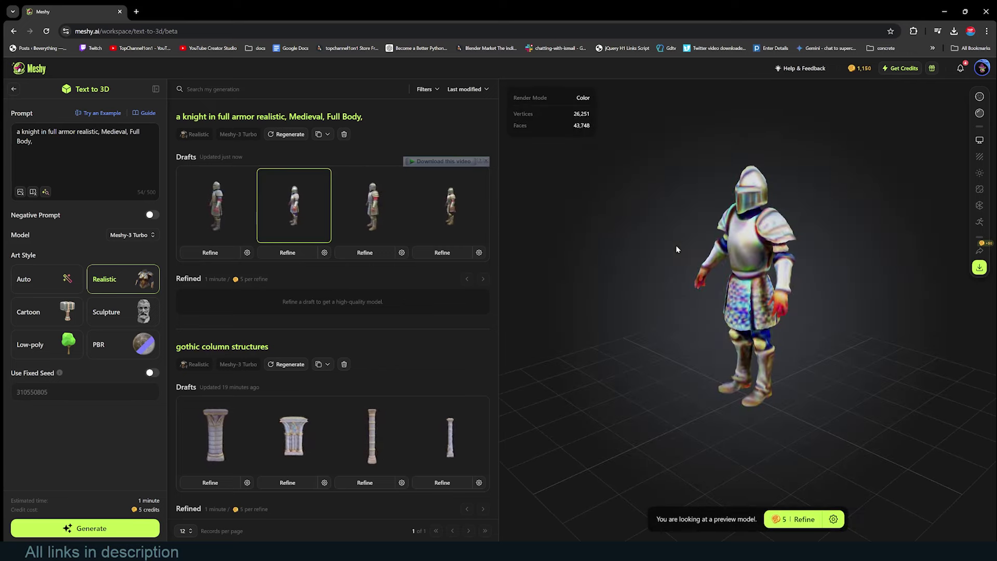
{"action": "left_click", "coordinate": [368, 214]}
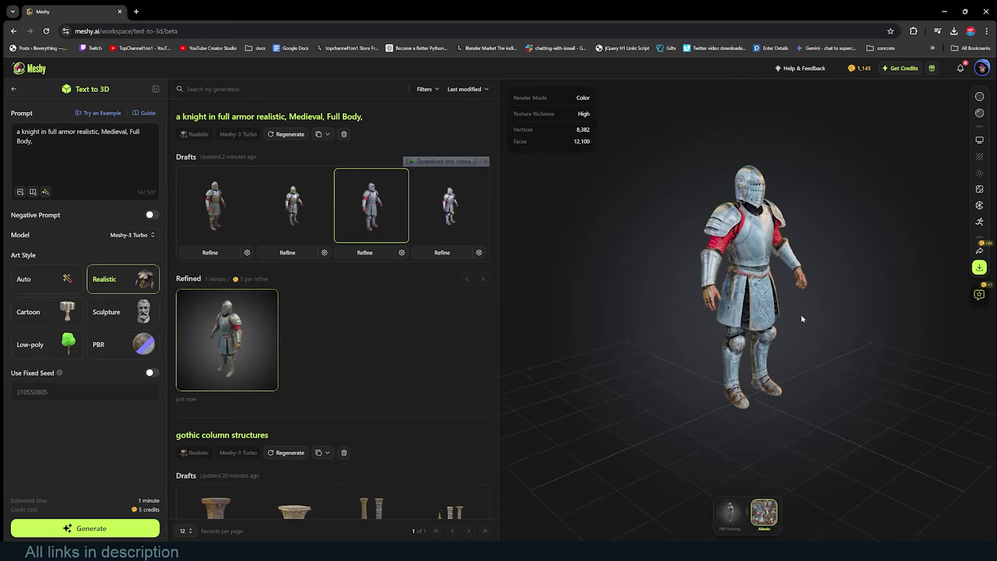
Step: Examine the refined knight model from several angles and download it
{"action": "scroll", "coordinate": [801, 315], "scroll_direction": "up", "scroll_amount": 3}
{"action": "left_click_drag", "start_coordinate": [672, 286], "coordinate": [727, 207]}
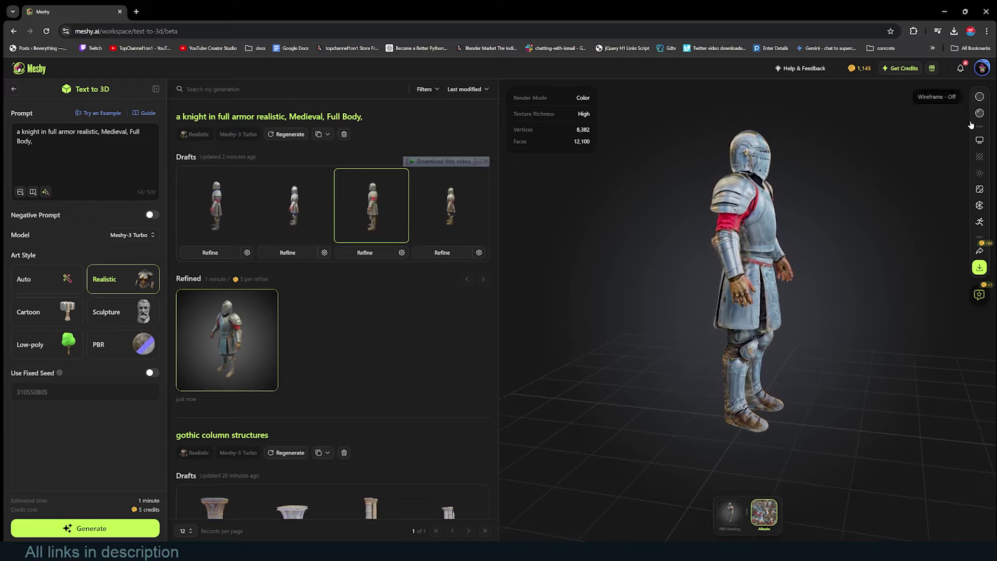
{"action": "left_click_drag", "start_coordinate": [801, 314], "coordinate": [614, 301]}
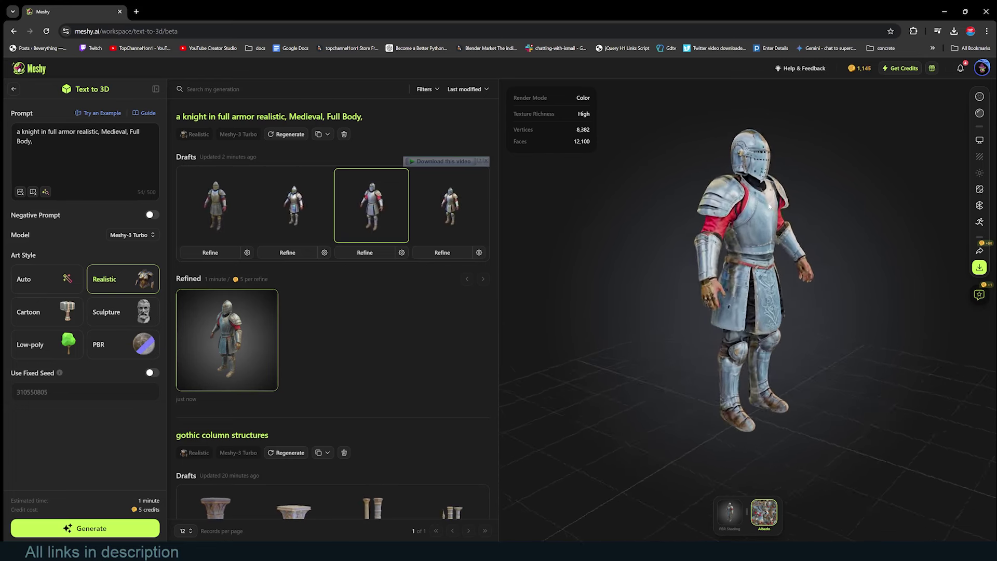
{"action": "left_click", "coordinate": [980, 268]}
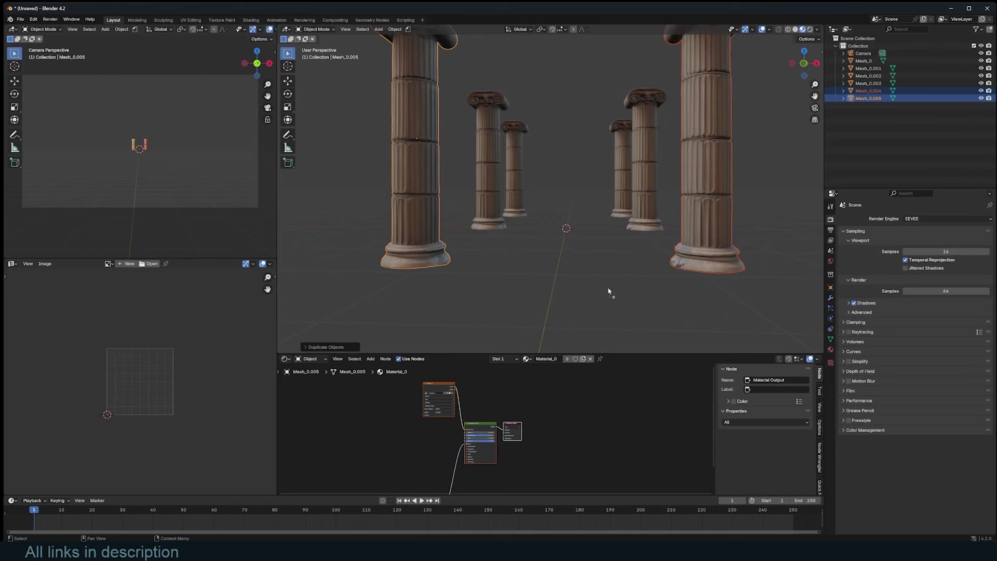
Step: Switch to Blender and import the downloaded knight GLB file with Pack Images and Guess Original Bind Pose enabled
{"action": "left_click_drag", "start_coordinate": [610, 291], "coordinate": [602, 272]}
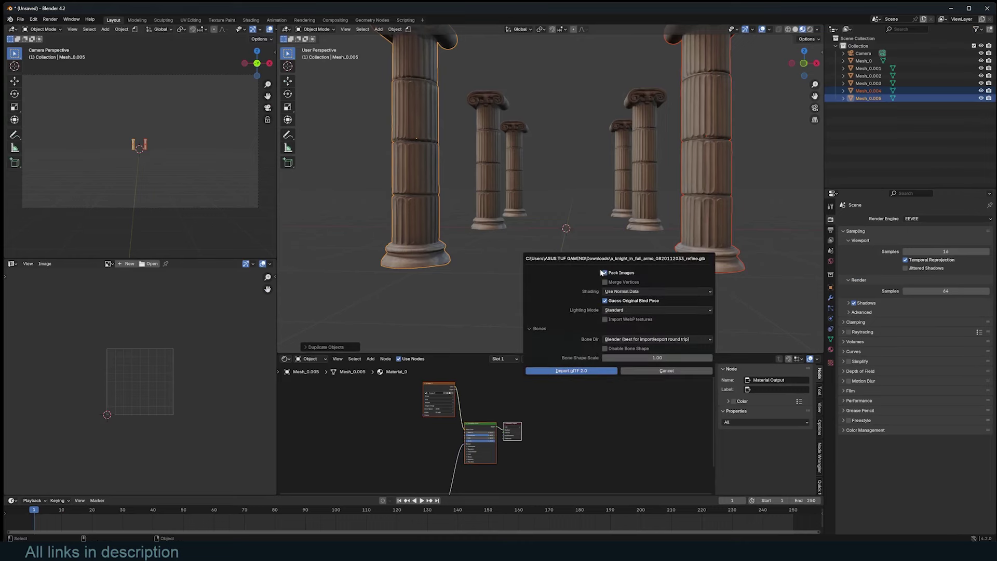
{"action": "left_click", "coordinate": [599, 372]}
Step: Raise the knight along Z in front view until its feet are level with the column bases
{"action": "scroll", "coordinate": [580, 207], "scroll_direction": "up", "scroll_amount": 3}
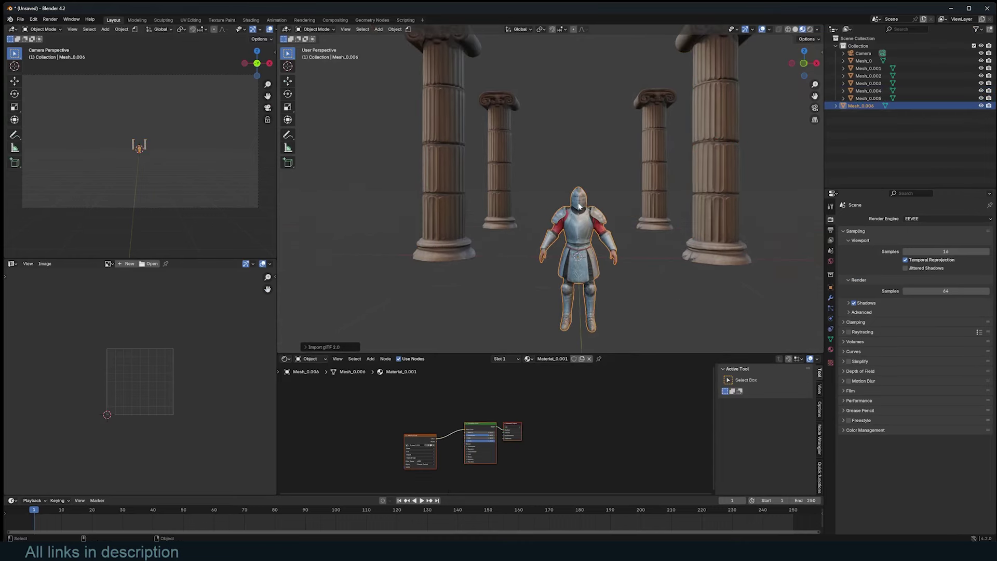
{"action": "key", "text": "KP_1"}
{"action": "key", "text": "g"}
{"action": "key", "text": "z"}
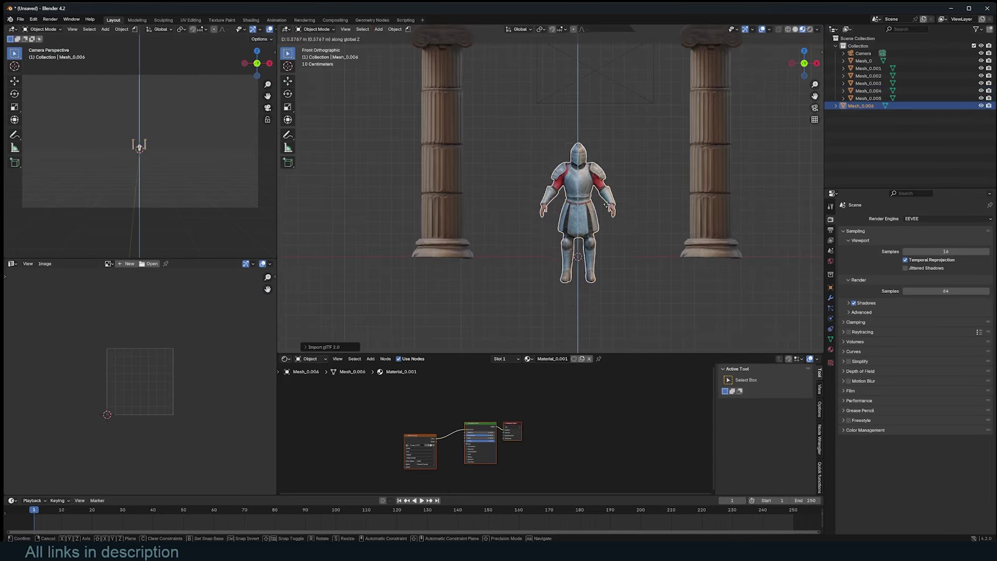
{"action": "left_click", "coordinate": [616, 182]}
{"action": "scroll", "coordinate": [622, 188], "scroll_direction": "down", "scroll_amount": 6}
{"action": "scroll", "coordinate": [622, 188], "scroll_direction": "up", "scroll_amount": 3}
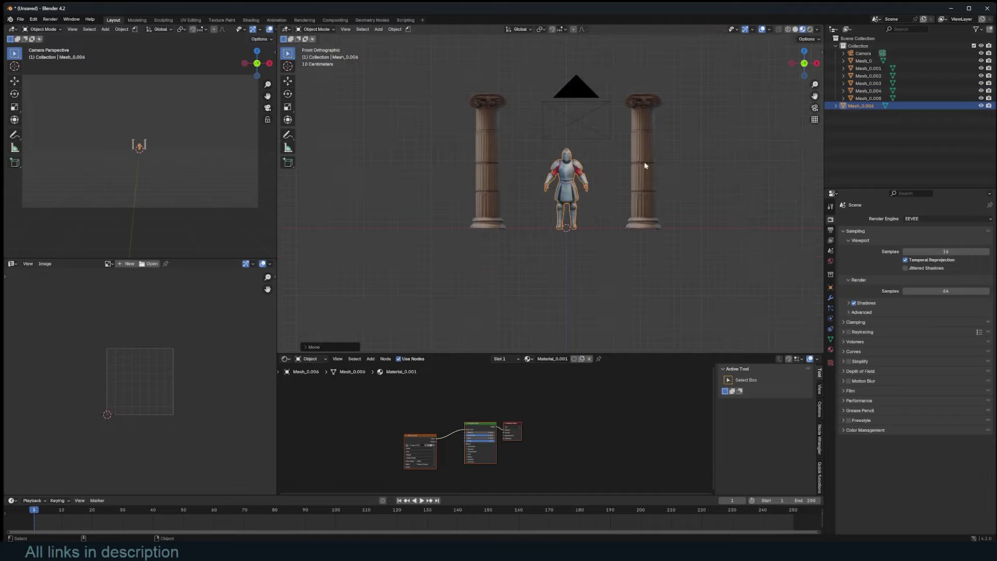
{"action": "mouse_move", "coordinate": [644, 161]}
{"action": "middle_mouse_down"}
{"action": "mouse_move", "coordinate": [614, 162]}
{"action": "mouse_move", "coordinate": [632, 168]}
{"action": "middle_mouse_up"}
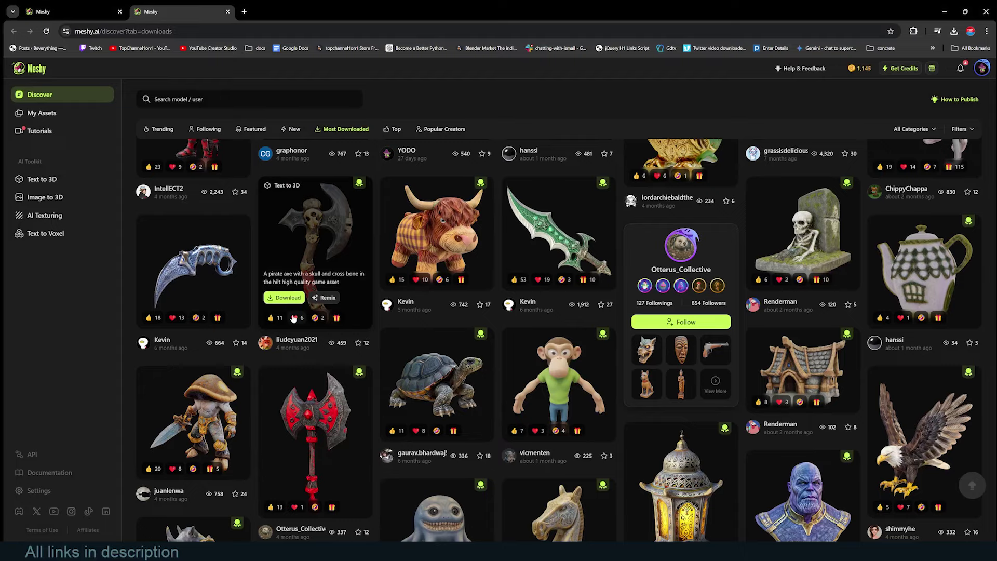
Step: Browse the Most Downloaded and Trending community models on Meshy's Discover page for a suitable temple
{"action": "scroll", "coordinate": [307, 358], "scroll_direction": "up", "scroll_amount": 2}
{"action": "scroll", "coordinate": [306, 358], "scroll_direction": "down", "scroll_amount": 4}
{"action": "scroll", "coordinate": [307, 359], "scroll_direction": "down", "scroll_amount": 4}
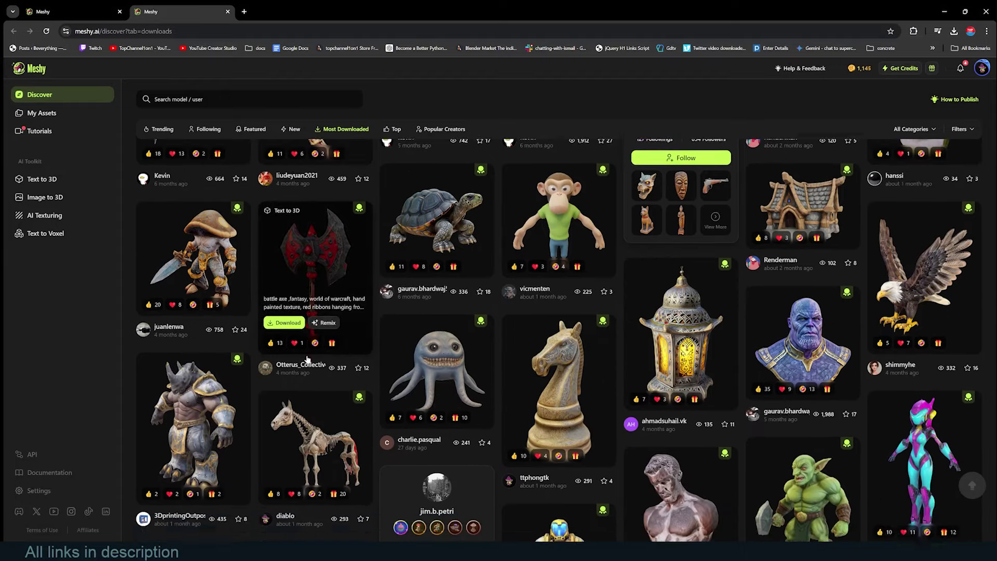
{"action": "scroll", "coordinate": [306, 358], "scroll_direction": "down", "scroll_amount": 3}
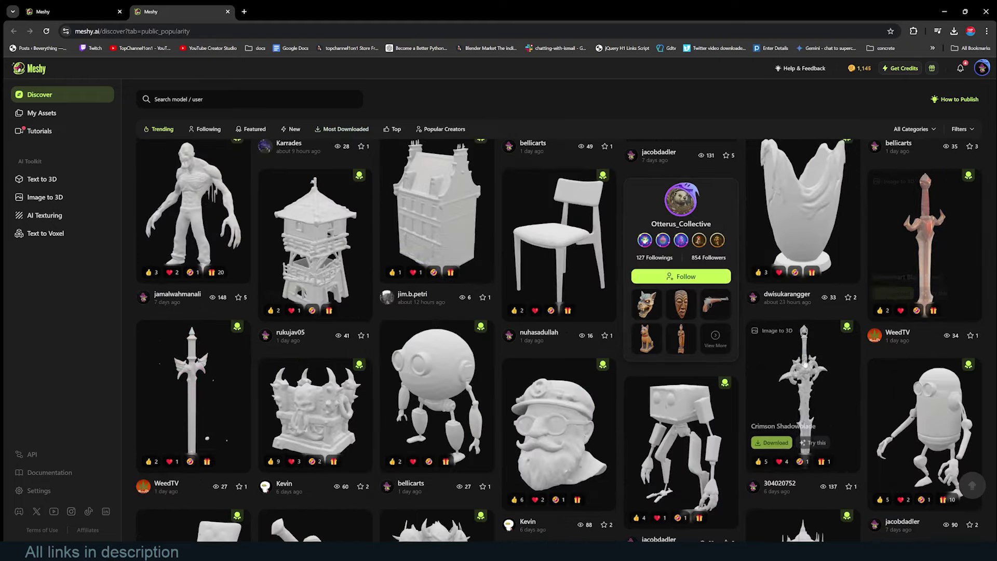
{"action": "scroll", "coordinate": [802, 415], "scroll_direction": "down", "scroll_amount": 3}
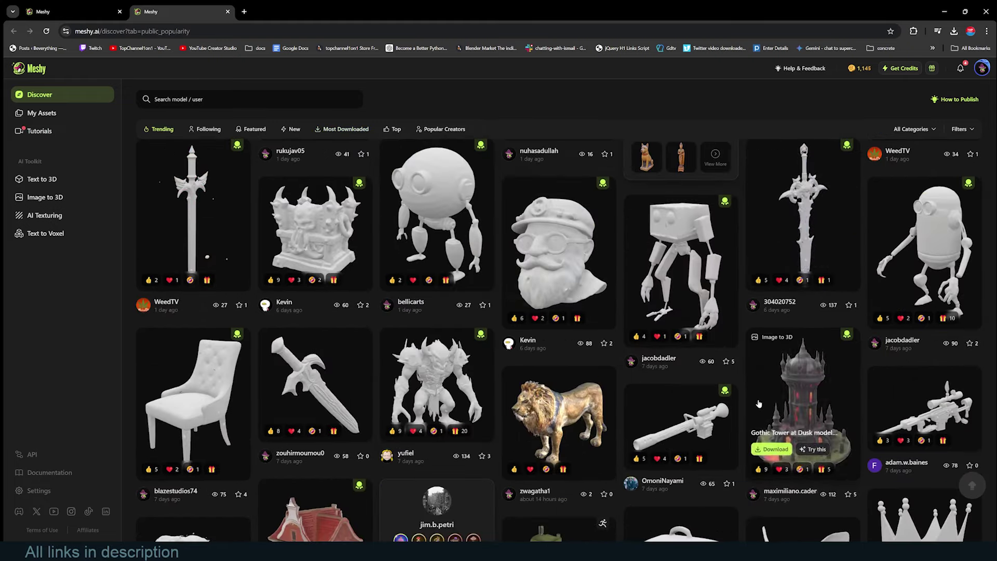
{"action": "scroll", "coordinate": [364, 363], "scroll_direction": "down", "scroll_amount": 3}
{"action": "scroll", "coordinate": [250, 358], "scroll_direction": "down", "scroll_amount": 2}
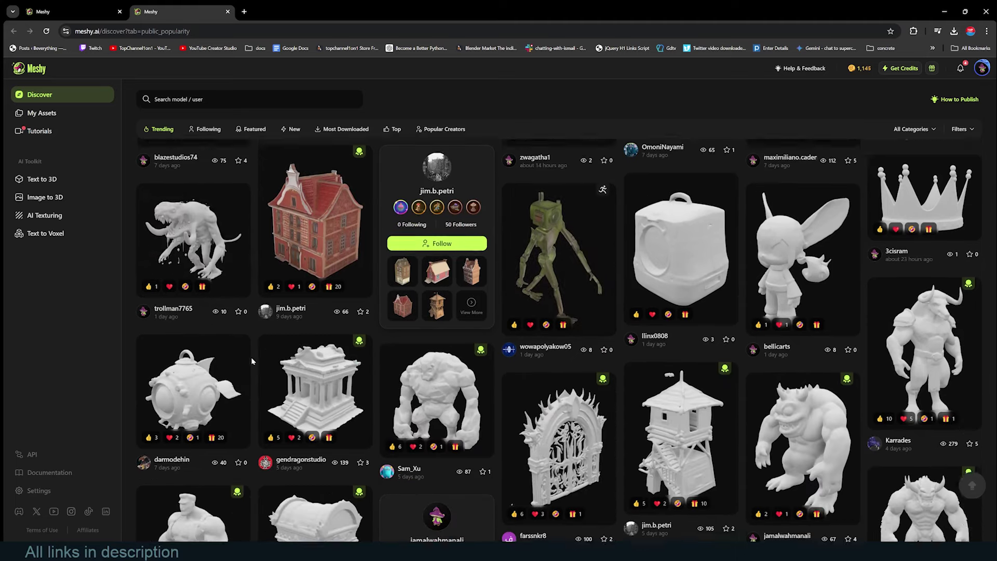
{"action": "scroll", "coordinate": [254, 357], "scroll_direction": "down", "scroll_amount": 1}
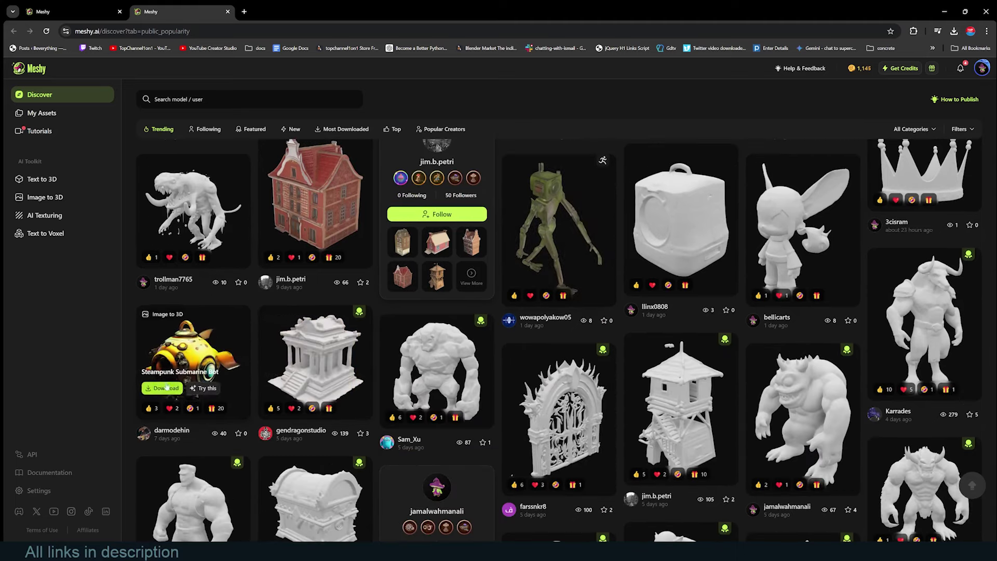
{"action": "scroll", "coordinate": [290, 384], "scroll_direction": "up", "scroll_amount": 1}
Step: Open the Ancient Temple Ruins community model and download it
{"action": "left_click", "coordinate": [305, 403]}
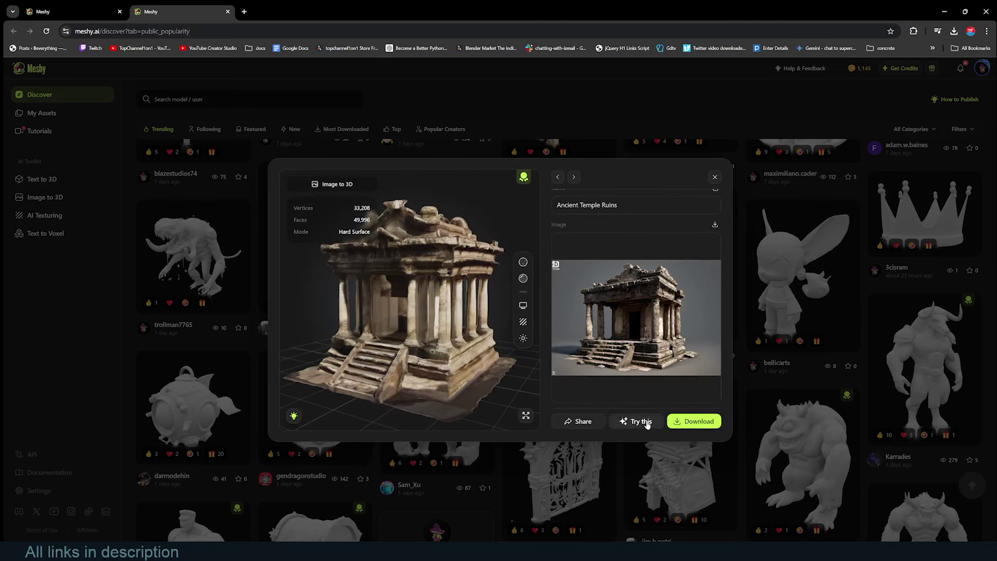
{"action": "left_click", "coordinate": [693, 421]}
{"action": "left_click", "coordinate": [636, 395]}
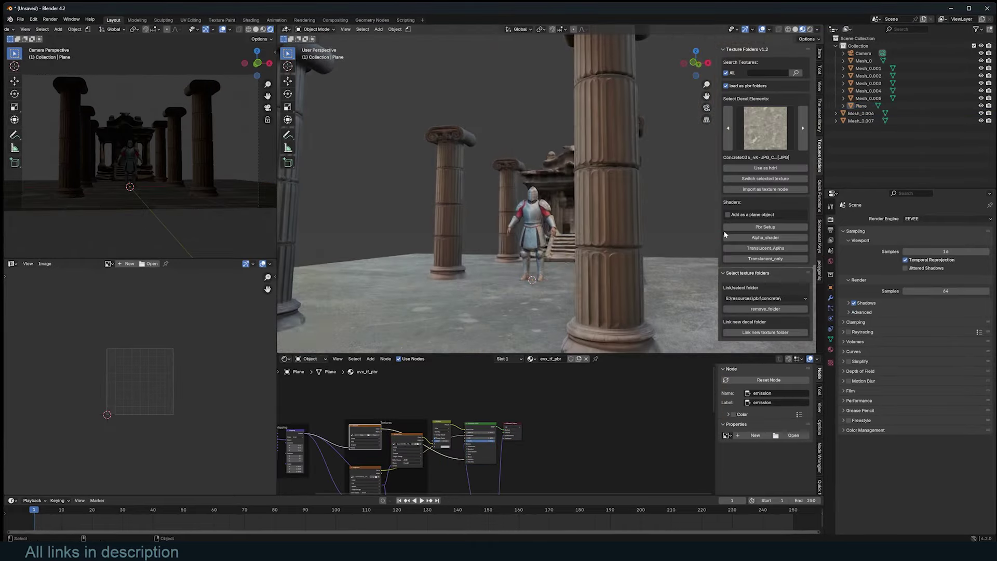
Step: In Blender, reposition the imported temple ruins behind the knight and the columns
{"action": "scroll", "coordinate": [562, 233], "scroll_direction": "down", "scroll_amount": 3}
{"action": "middle_click_drag", "start_coordinate": [563, 233], "coordinate": [519, 218]}
{"action": "left_click", "coordinate": [514, 207]}
{"action": "key", "text": "g"}
{"action": "left_click", "coordinate": [570, 161]}
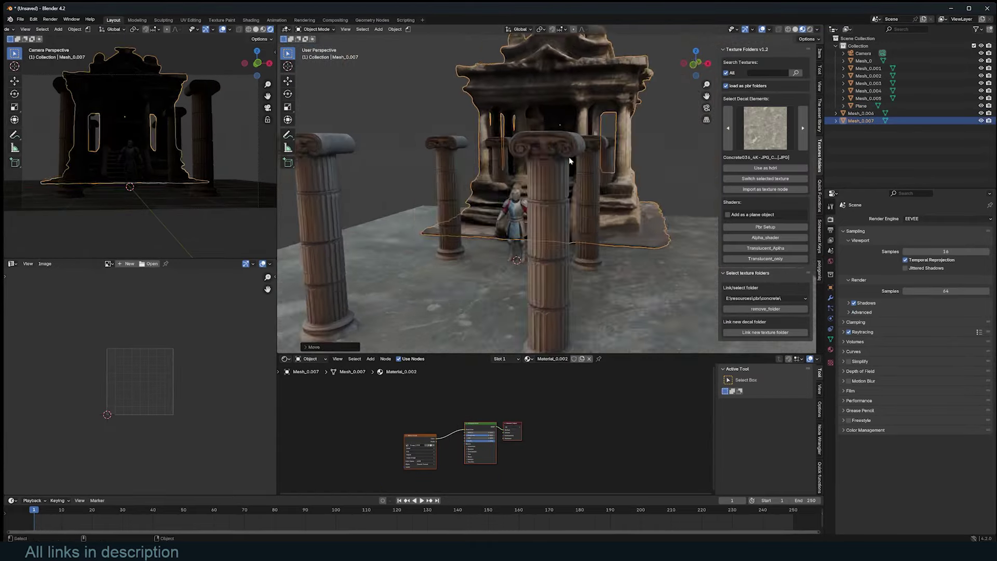
Step: Create a linked duplicate of the temple ruins beside the floor plane and rotate it 90° in top view
{"action": "scroll", "coordinate": [570, 161], "scroll_direction": "down", "scroll_amount": 5}
{"action": "middle_click_drag", "start_coordinate": [570, 161], "coordinate": [613, 166]}
{"action": "key", "text": "KP_7"}
{"action": "key", "text": "alt+d"}
{"action": "key", "text": "r"}
{"action": "key", "text": "9"}
{"action": "key", "text": "0"}
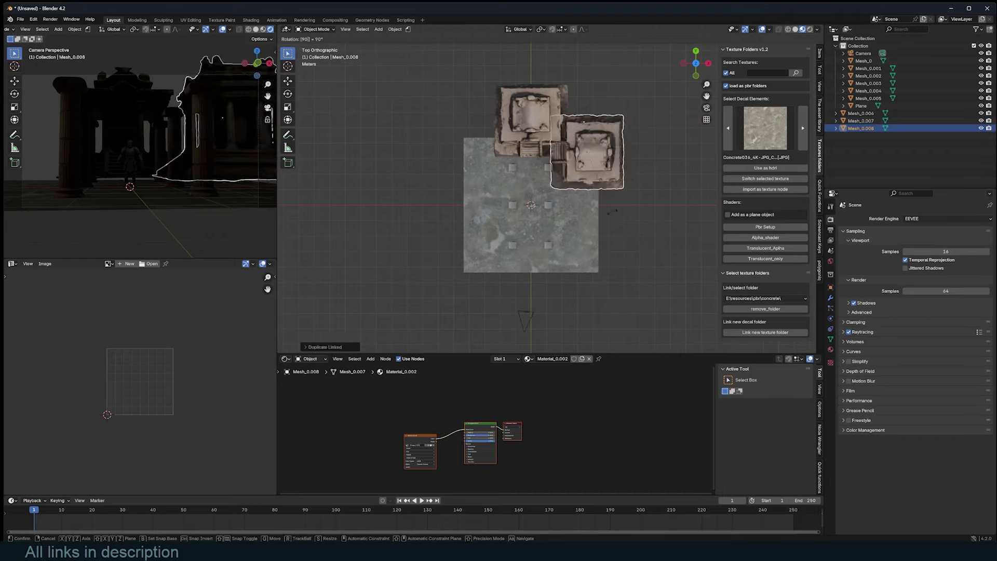
{"action": "key", "text": "Return"}
{"action": "key", "text": "shift+a"}
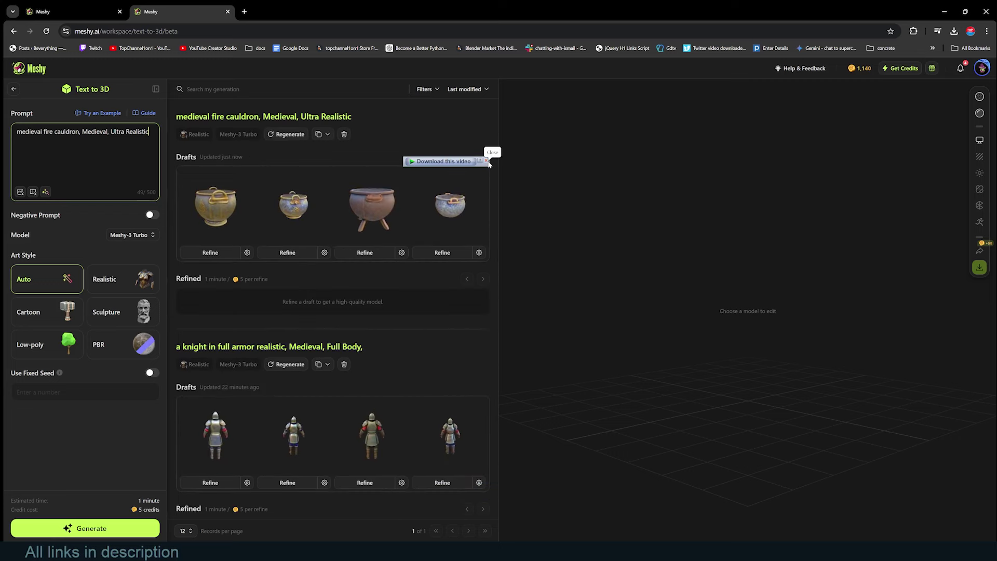
Step: In Meshy, inspect the three-legged cauldron draft, append "with long legs, metalic" to the prompt and generate new drafts
{"action": "left_click", "coordinate": [367, 220]}
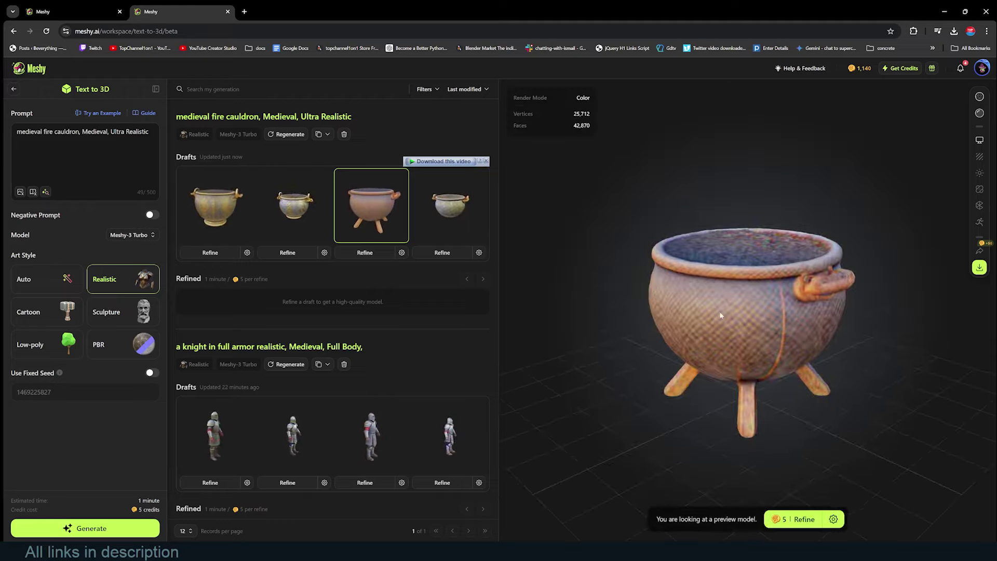
{"action": "left_click_drag", "start_coordinate": [778, 281], "coordinate": [575, 323]}
{"action": "left_click", "coordinate": [147, 131]}
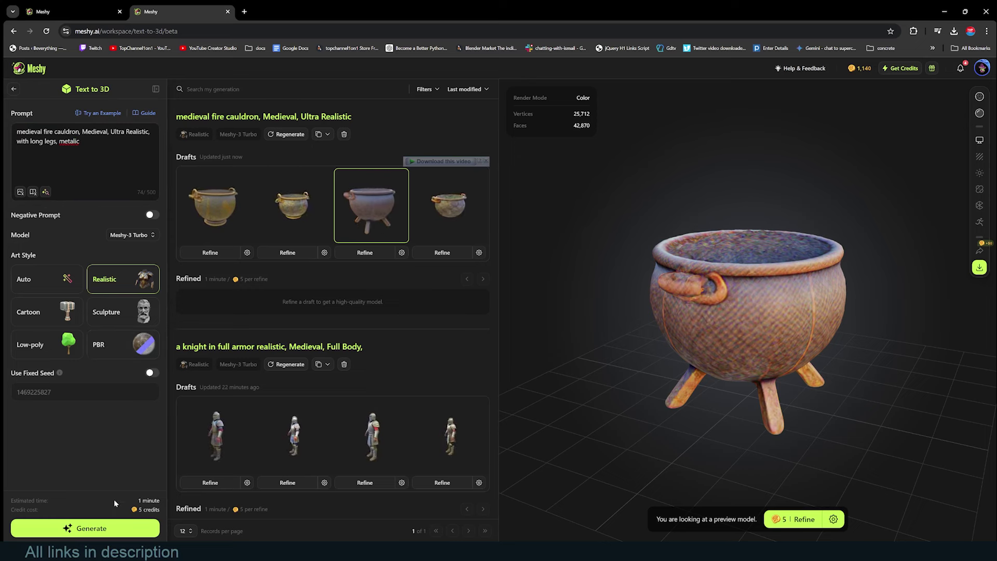
{"action": "left_click", "coordinate": [114, 527]}
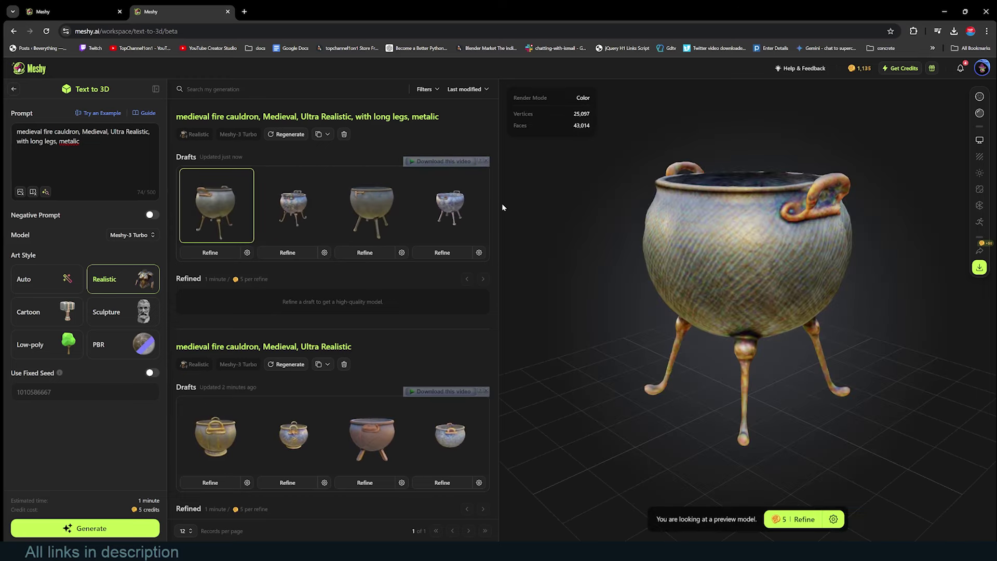
Step: Refine the first long-legged cauldron draft and download the refined model
{"action": "left_click", "coordinate": [445, 213]}
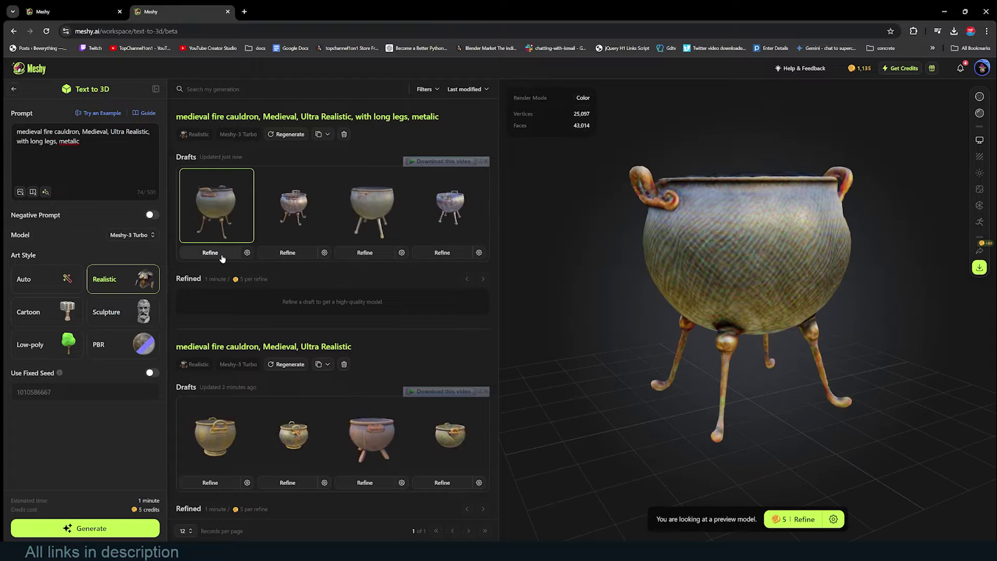
{"action": "left_click", "coordinate": [210, 252]}
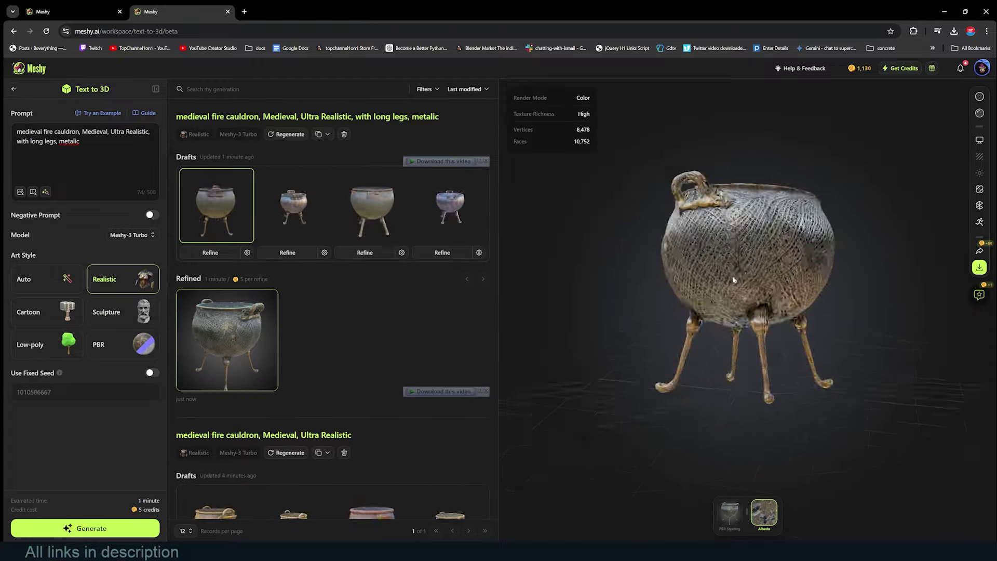
{"action": "left_click", "coordinate": [979, 267]}
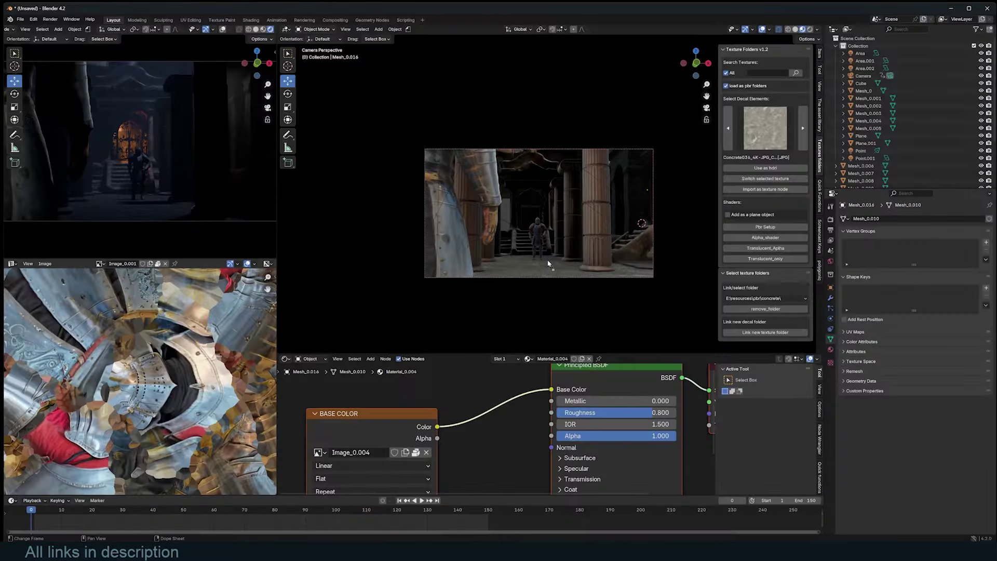
Step: In Blender, frame the imported cauldron and adjust its height along Z so its legs meet the temple floor
{"action": "scroll", "coordinate": [548, 263], "scroll_direction": "up", "scroll_amount": 3}
{"action": "key", "text": "KP_Decimal"}
{"action": "scroll", "coordinate": [503, 271], "scroll_direction": "down", "scroll_amount": 2}
{"action": "key", "text": "g"}
{"action": "key", "text": "z"}
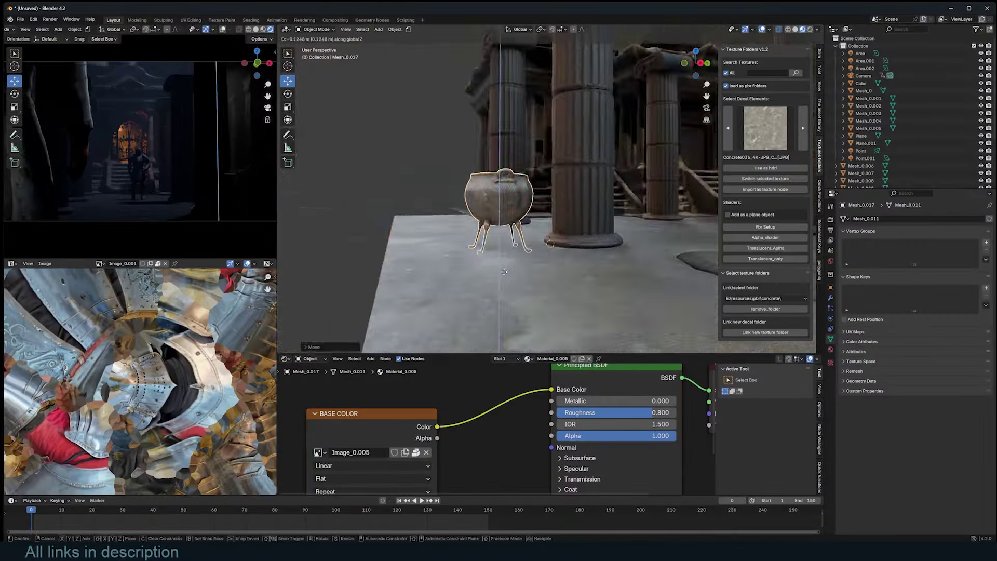
{"action": "right_click", "coordinate": [480, 156]}
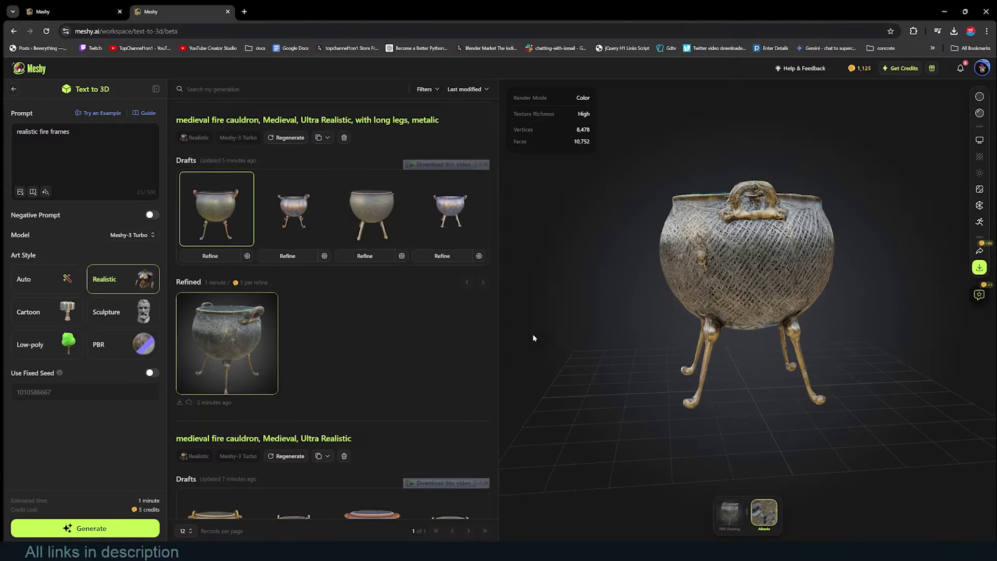
Step: In Meshy, find the full-armor knight among the earlier generations and open its refined model in the 3D preview
{"action": "scroll", "coordinate": [324, 323], "scroll_direction": "down", "scroll_amount": 10}
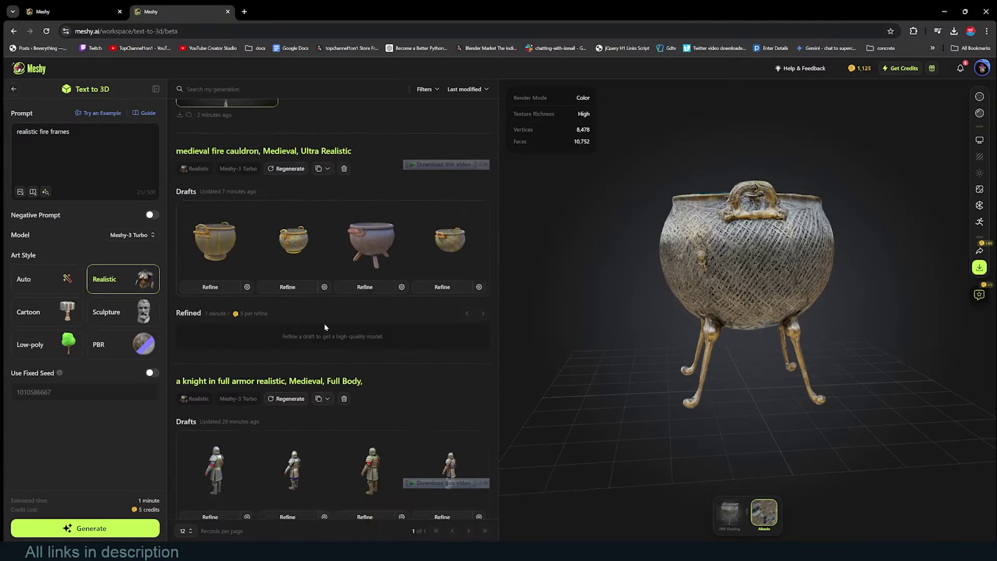
{"action": "scroll", "coordinate": [312, 325], "scroll_direction": "up", "scroll_amount": 2}
{"action": "left_click", "coordinate": [222, 270]}
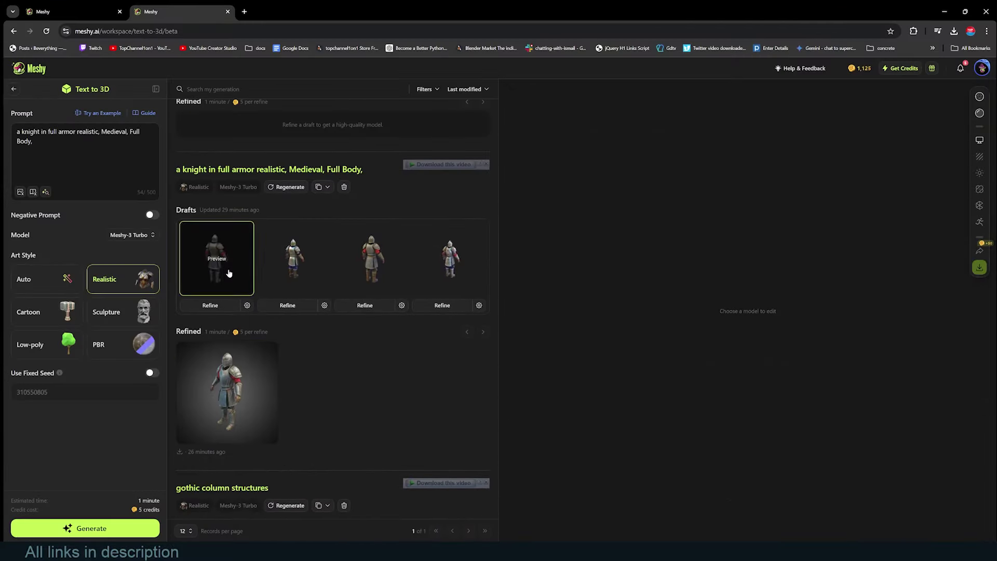
{"action": "left_click", "coordinate": [375, 265]}
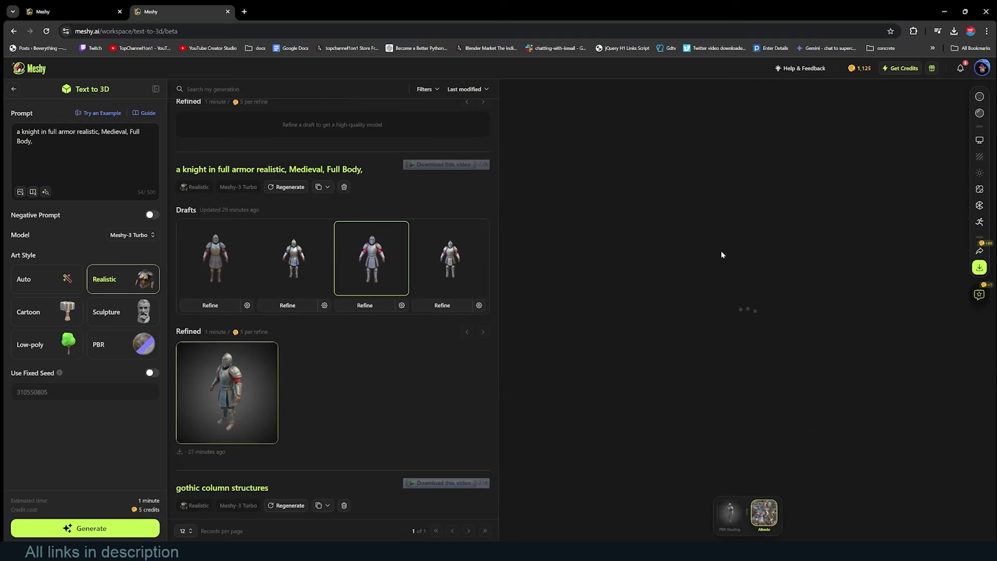
{"action": "left_click_drag", "start_coordinate": [744, 295], "coordinate": [786, 286]}
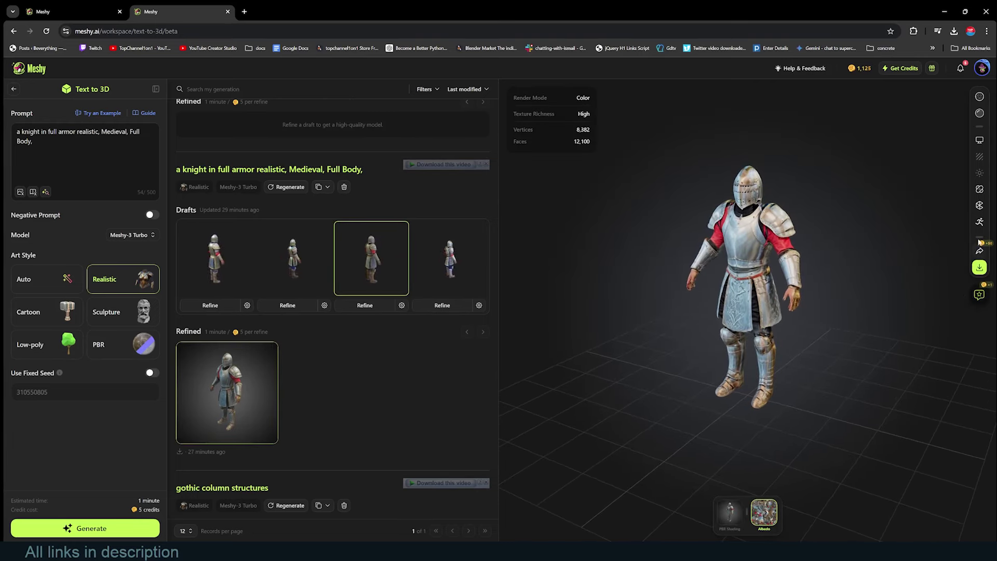
Step: Start animating the knight as a Humanoid character, keeping the default rotation and offset and a height of 1.7 m
{"action": "left_click", "coordinate": [978, 222]}
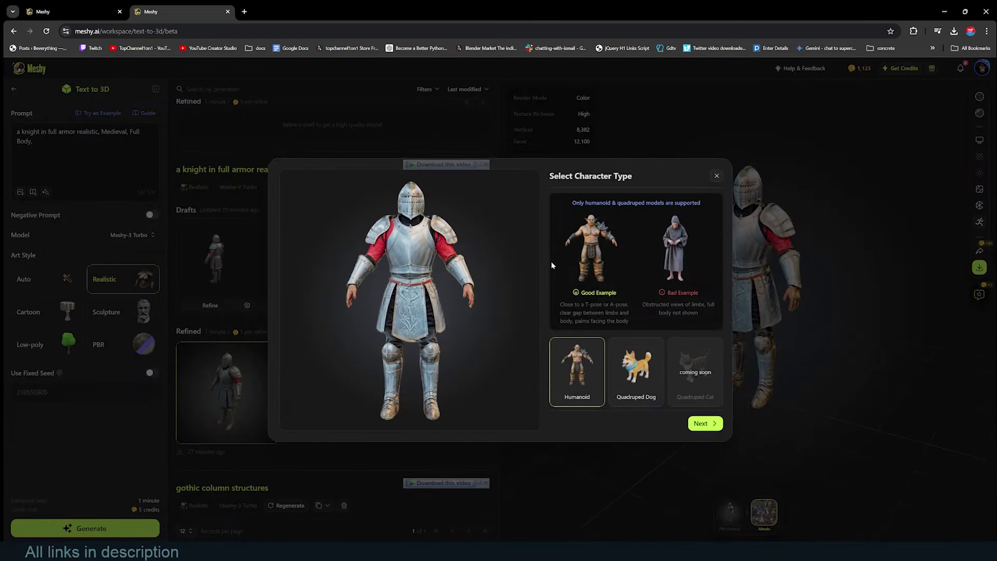
{"action": "key", "text": "Escape"}
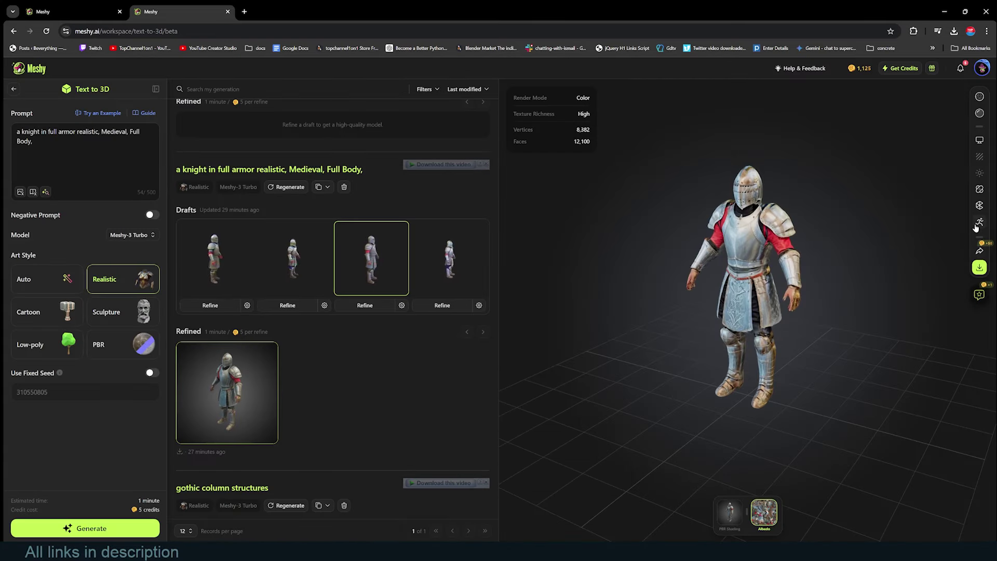
{"action": "left_click", "coordinate": [977, 225]}
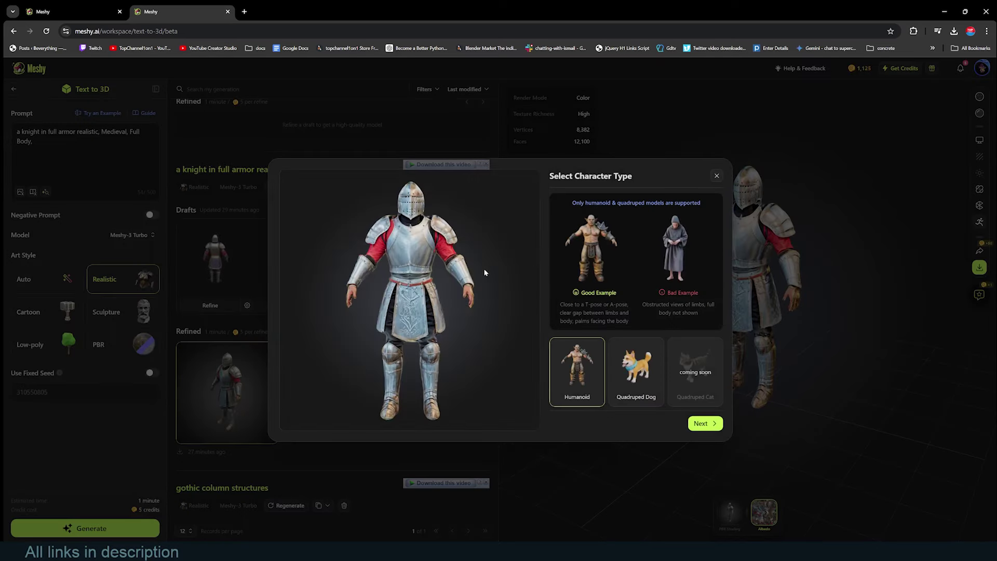
{"action": "left_click", "coordinate": [710, 424]}
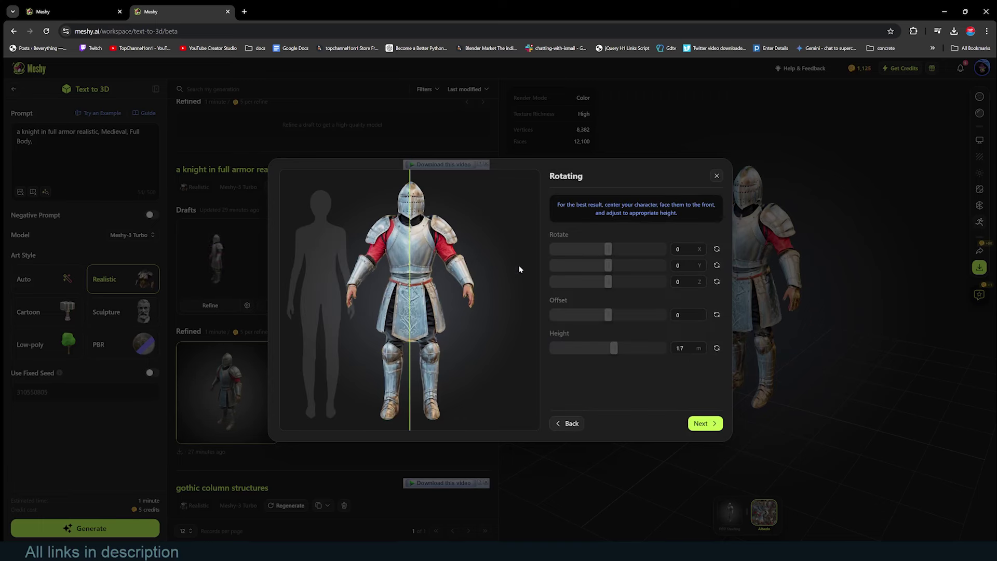
{"action": "left_click", "coordinate": [702, 425]}
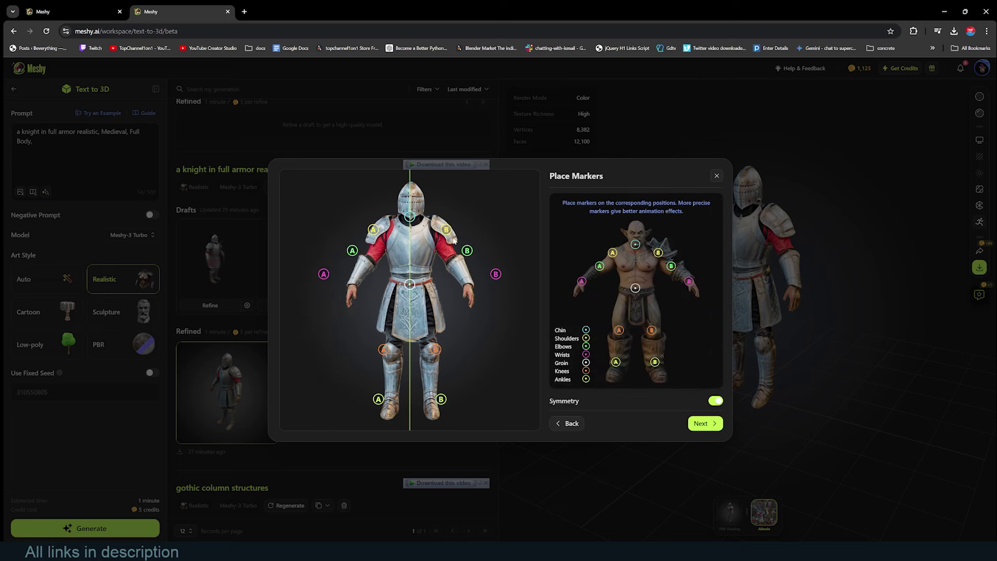
Step: Place the wrist, elbow, shoulder, knee and ankle markers on the knight's joints with symmetry on, and generate the rig
{"action": "mouse_move", "coordinate": [466, 251]}
{"action": "left_mouse_down"}
{"action": "mouse_move", "coordinate": [452, 257]}
{"action": "mouse_move", "coordinate": [470, 290]}
{"action": "left_mouse_up"}
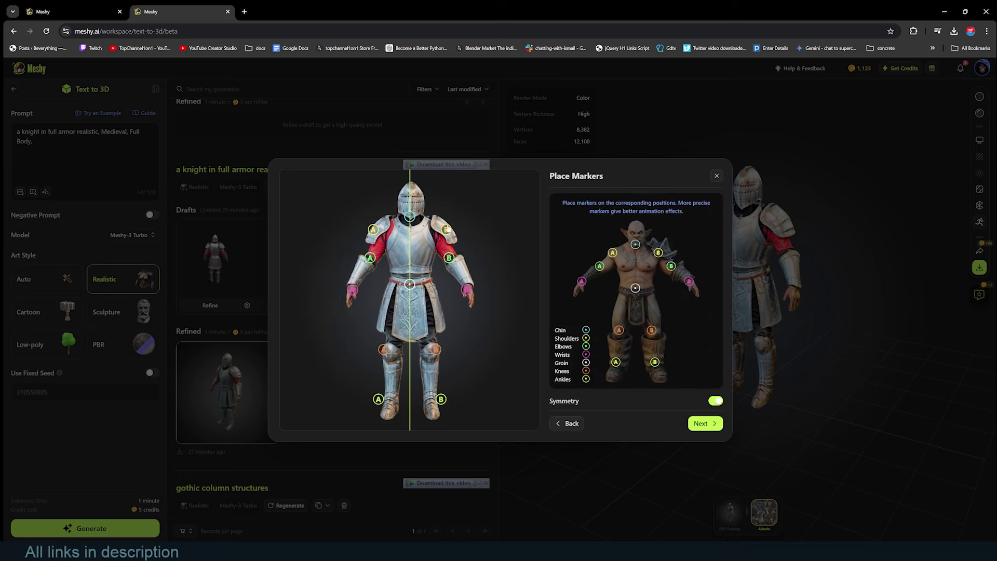
{"action": "left_click_drag", "start_coordinate": [447, 229], "coordinate": [440, 231]}
{"action": "left_click_drag", "start_coordinate": [435, 350], "coordinate": [431, 352]}
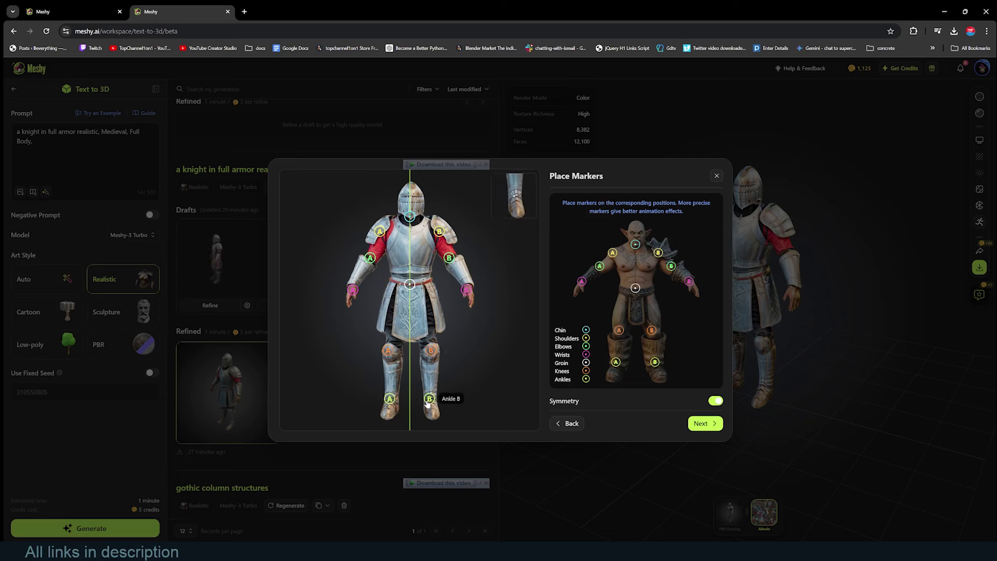
{"action": "left_click", "coordinate": [702, 424]}
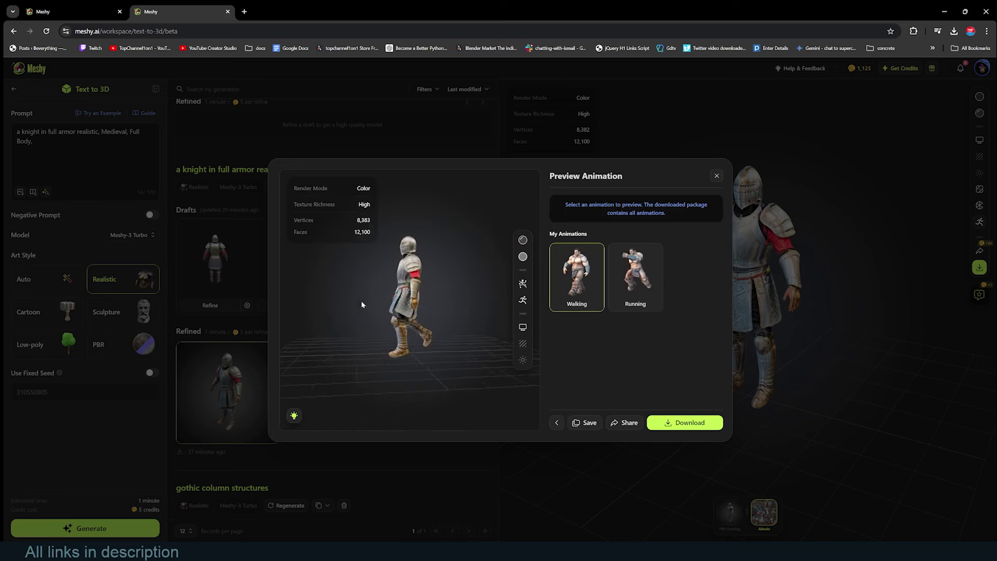
Step: Preview the Running and Walking animations, and download the rigged knight in fbx format
{"action": "left_click", "coordinate": [635, 277]}
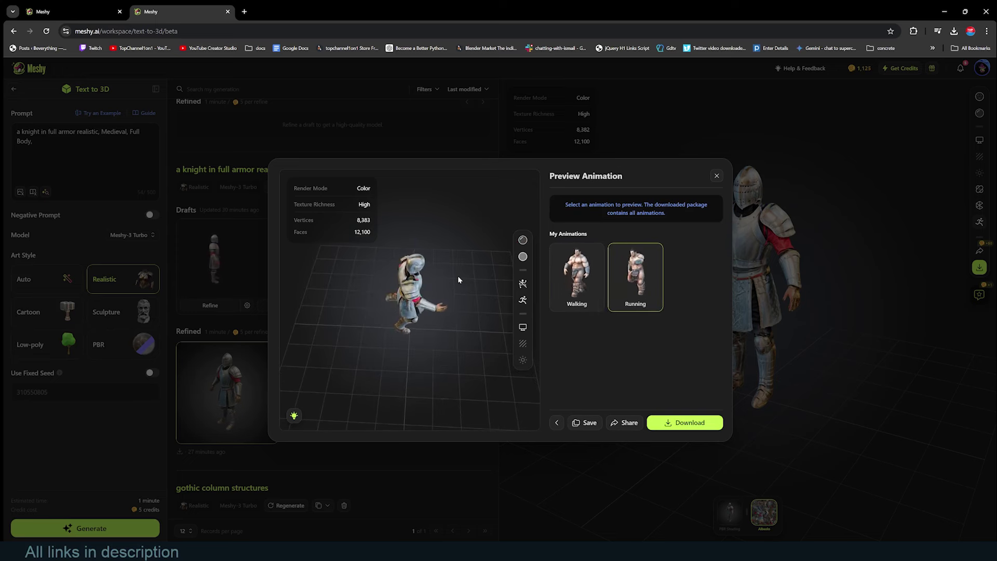
{"action": "left_click", "coordinate": [576, 277]}
{"action": "left_click", "coordinate": [684, 422]}
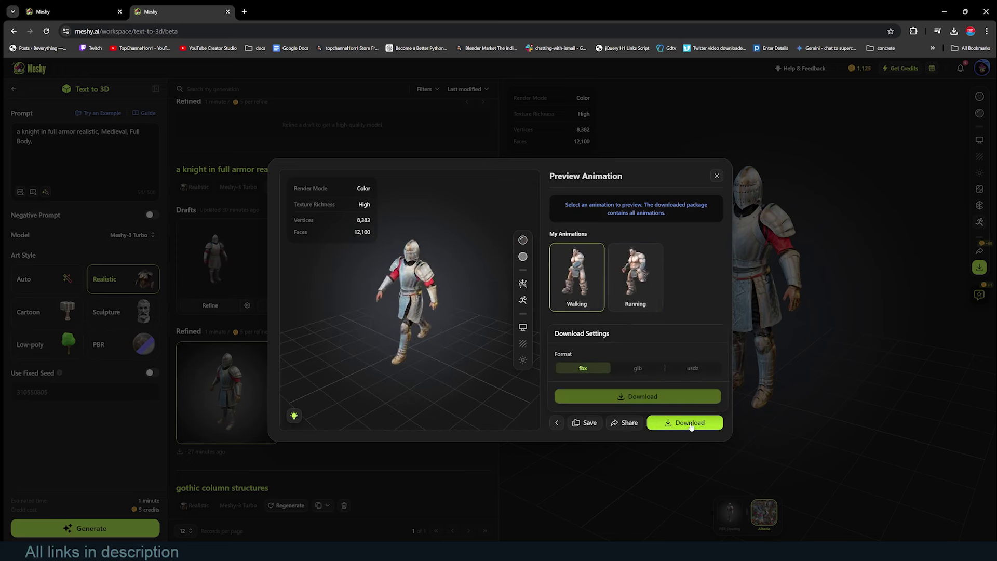
{"action": "left_click", "coordinate": [637, 396]}
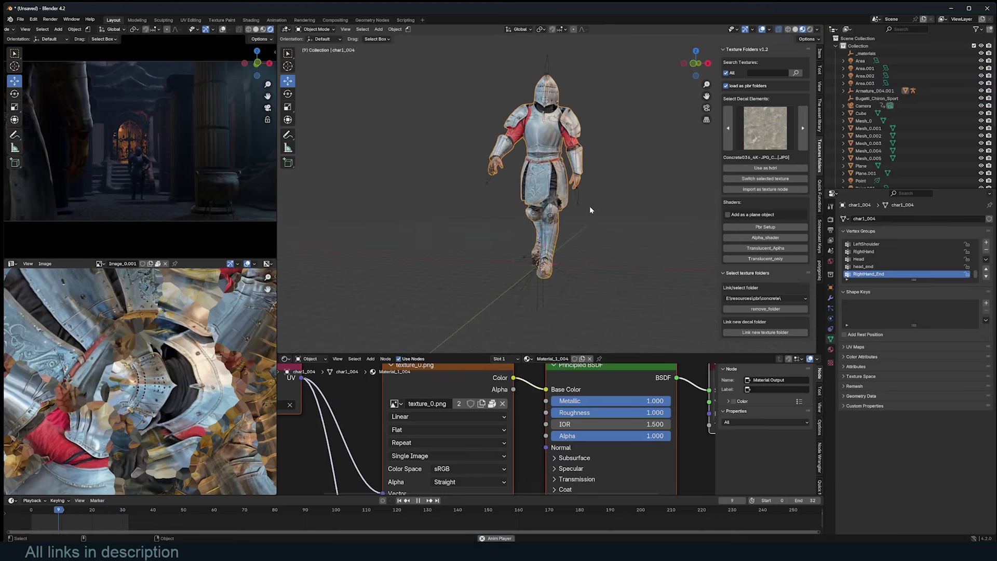
Step: In Blender, stop the knight's animation playback and parent the knight mesh to its armature
{"action": "key", "text": "space"}
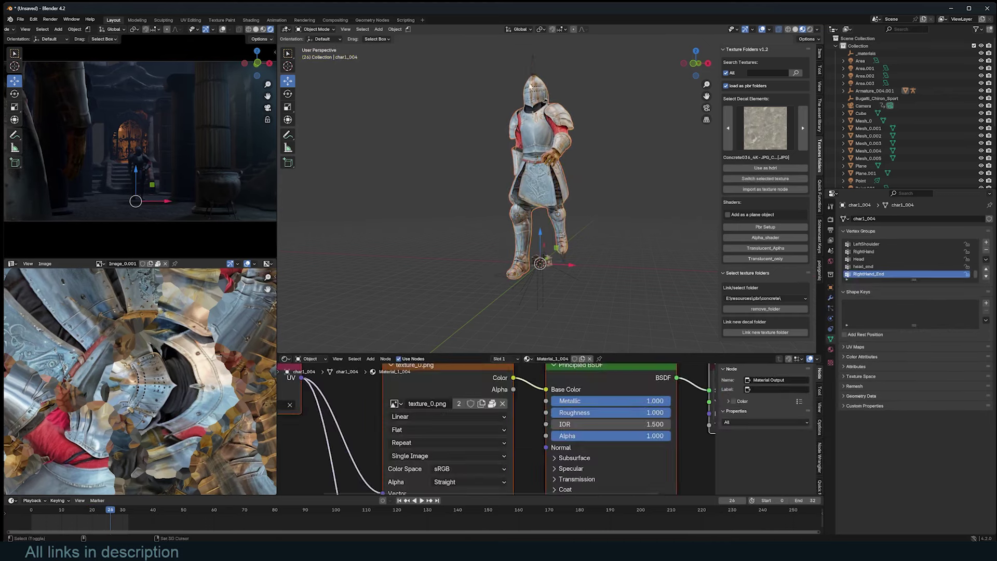
{"action": "right_click", "coordinate": [531, 79]}
{"action": "key", "text": "Escape"}
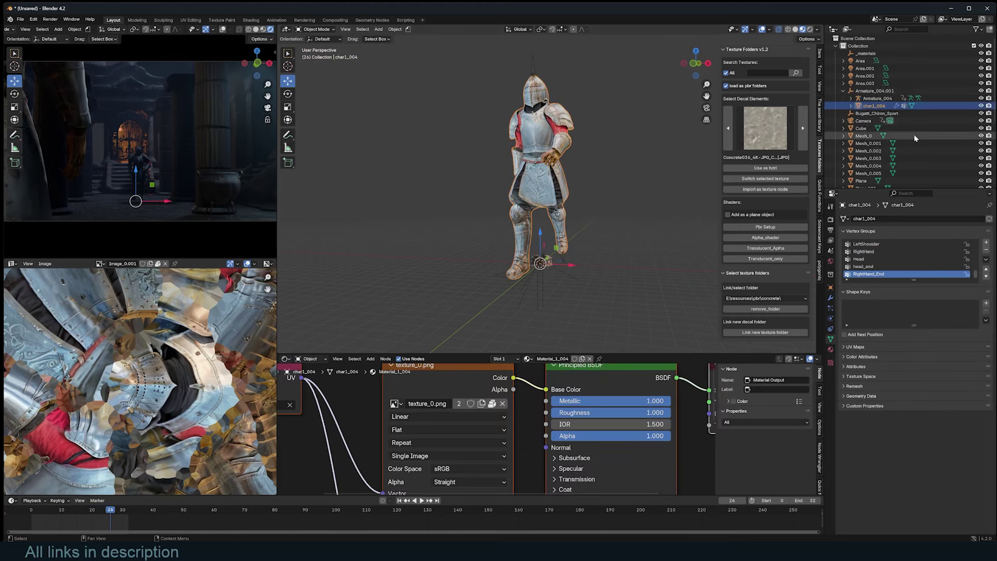
{"action": "left_click", "coordinate": [533, 63], "text": "shift"}
{"action": "key", "text": "ctrl+p"}
{"action": "left_click", "coordinate": [543, 86]}
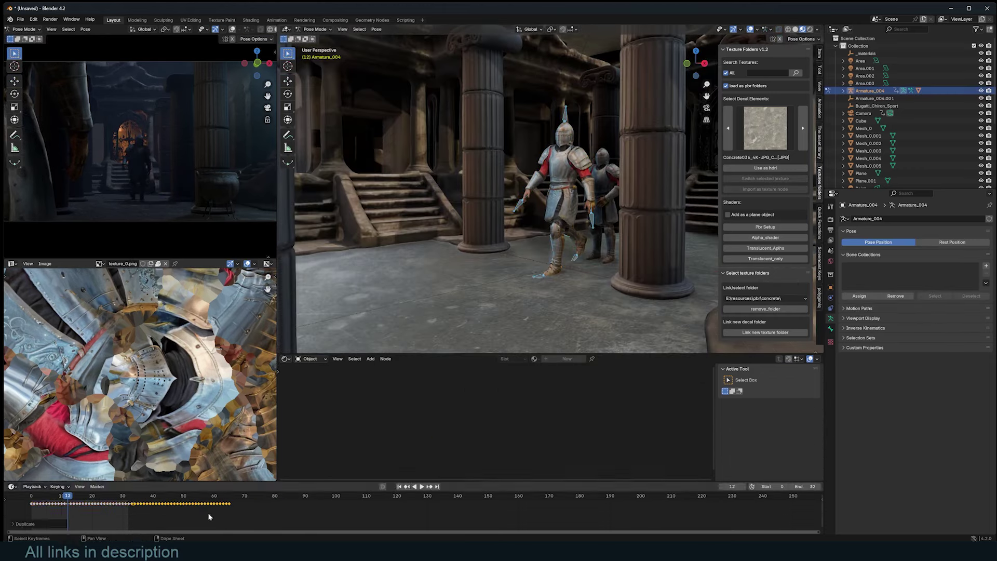
Step: Play back the knight's walk animation in the temple scene
{"action": "key", "text": "space"}
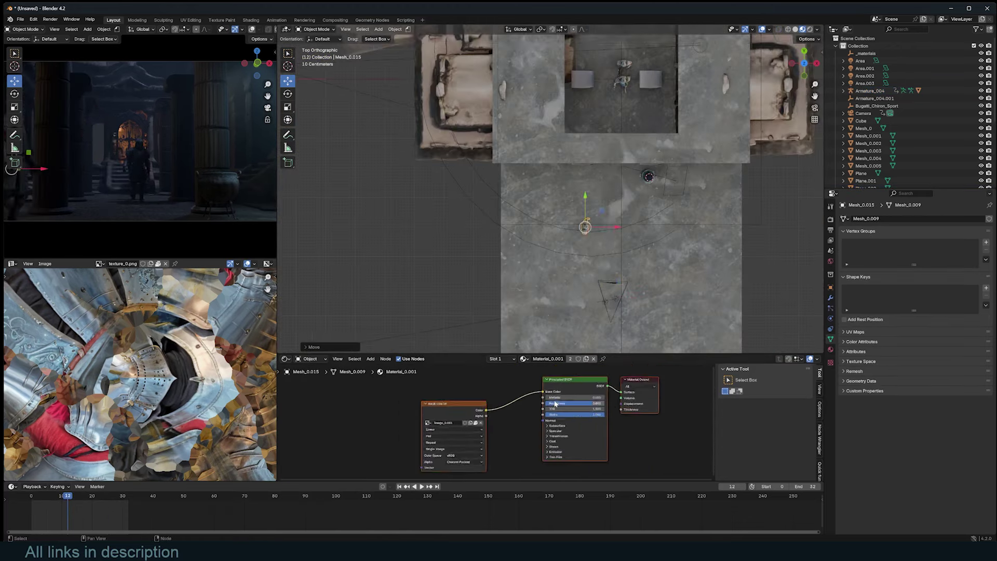
{"action": "key", "text": "Return"}
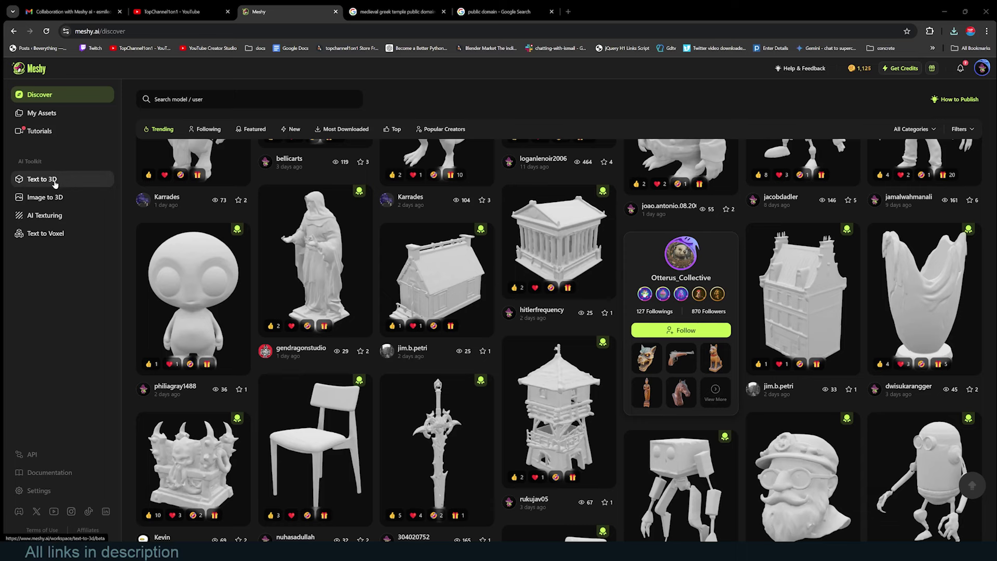
Step: In Meshy, open the Image to 3D tool and upload the dark fantasy chest concept image
{"action": "left_click", "coordinate": [77, 201]}
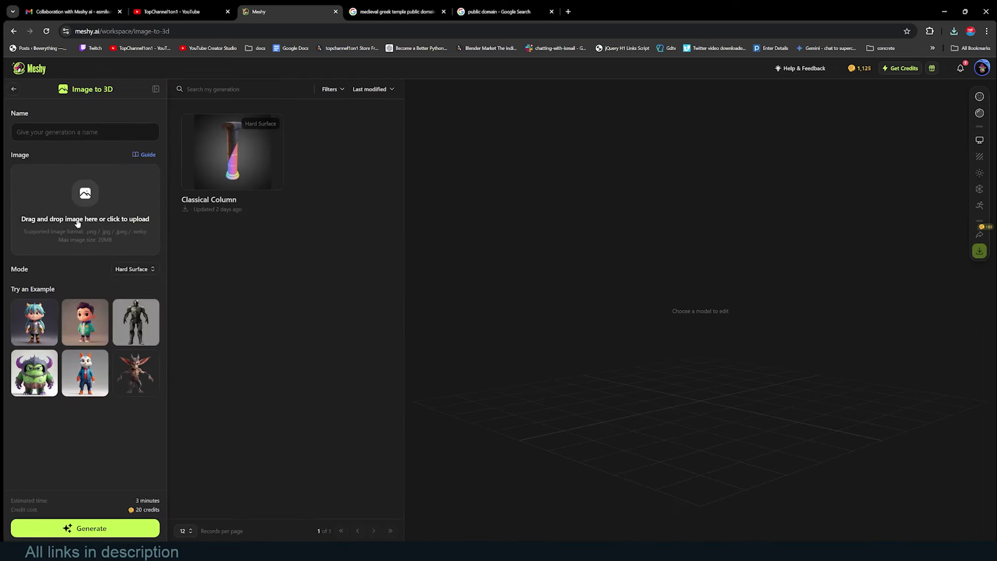
{"action": "left_click", "coordinate": [130, 202]}
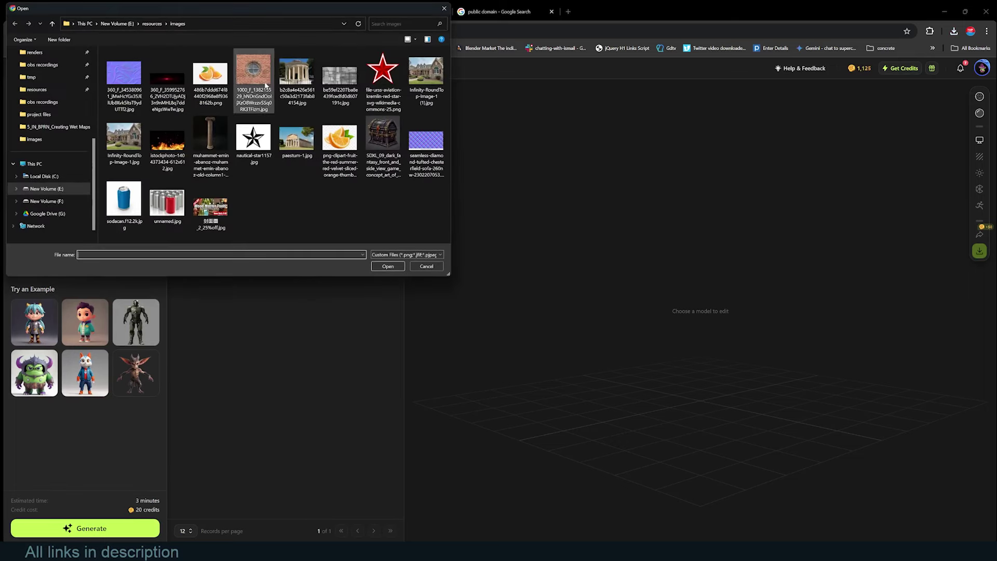
{"action": "double_click", "coordinate": [379, 135]}
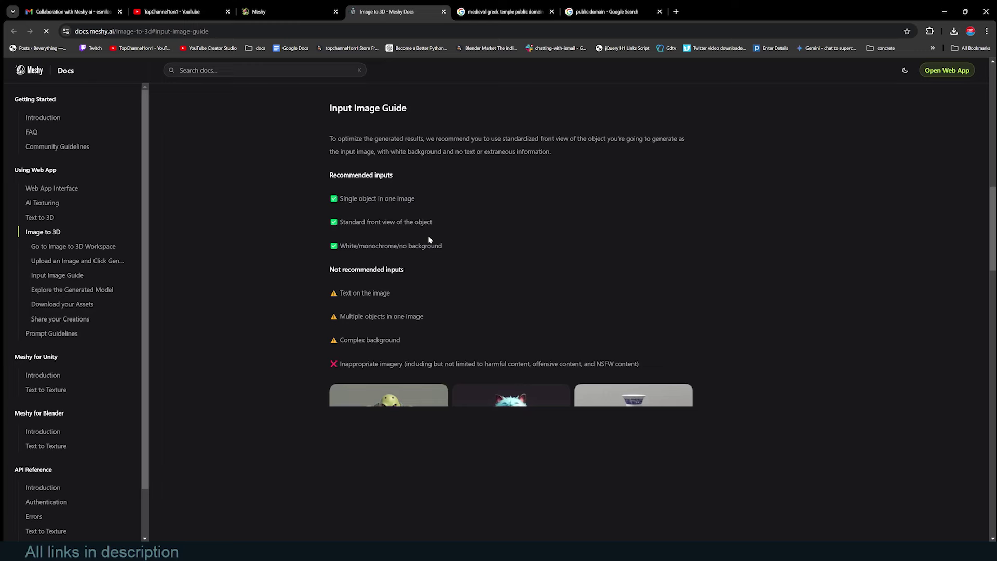
Step: Read the Input Image Guide and the rest of the Image to 3D page in Meshy Docs, and return to Meshy
{"action": "scroll", "coordinate": [427, 235], "scroll_direction": "down", "scroll_amount": 10}
{"action": "scroll", "coordinate": [428, 236], "scroll_direction": "down", "scroll_amount": 10}
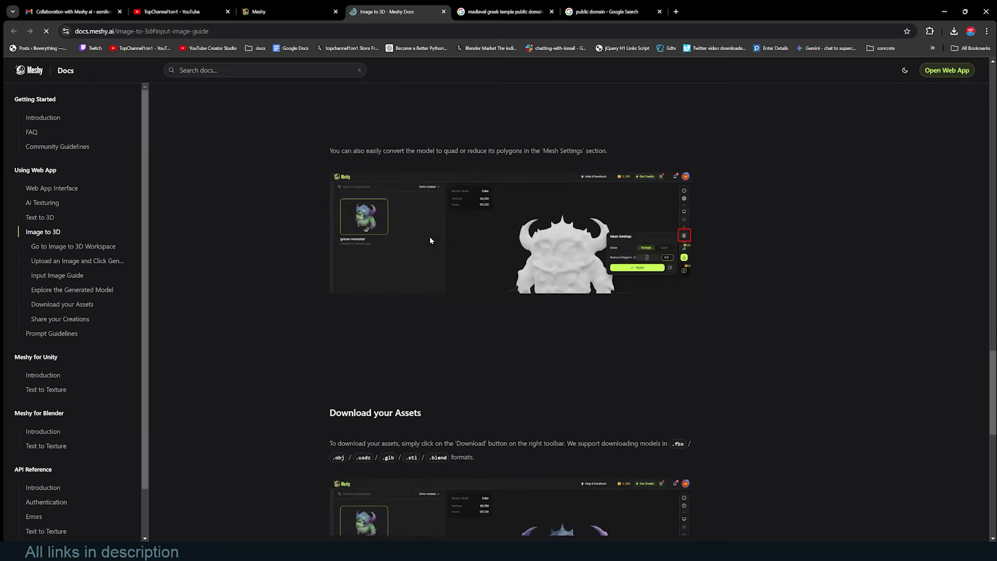
{"action": "key", "text": "ctrl+shift+Tab"}
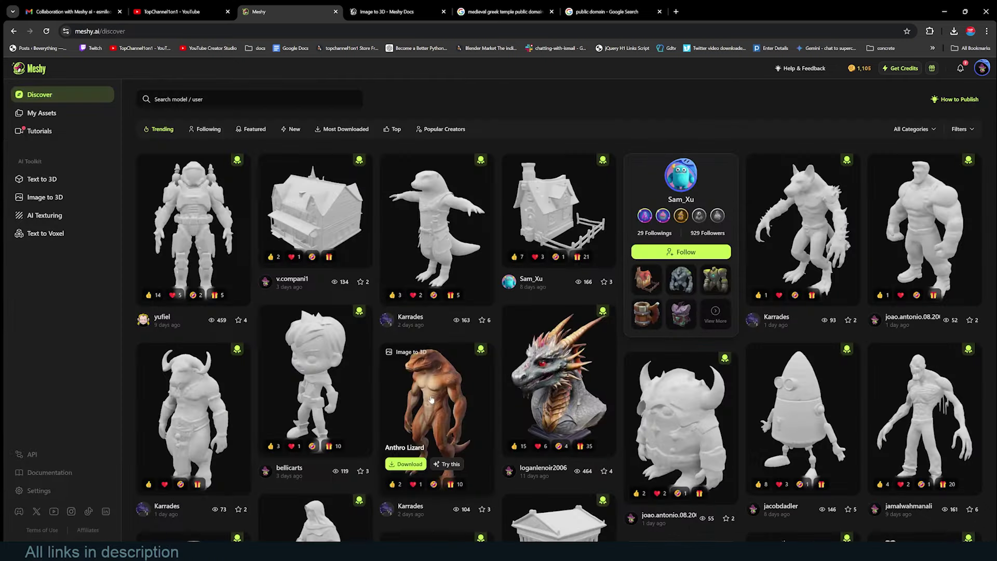
Step: Open the Anthro Lizard community model and examine its geometry in the 3D preview
{"action": "left_click", "coordinate": [429, 395]}
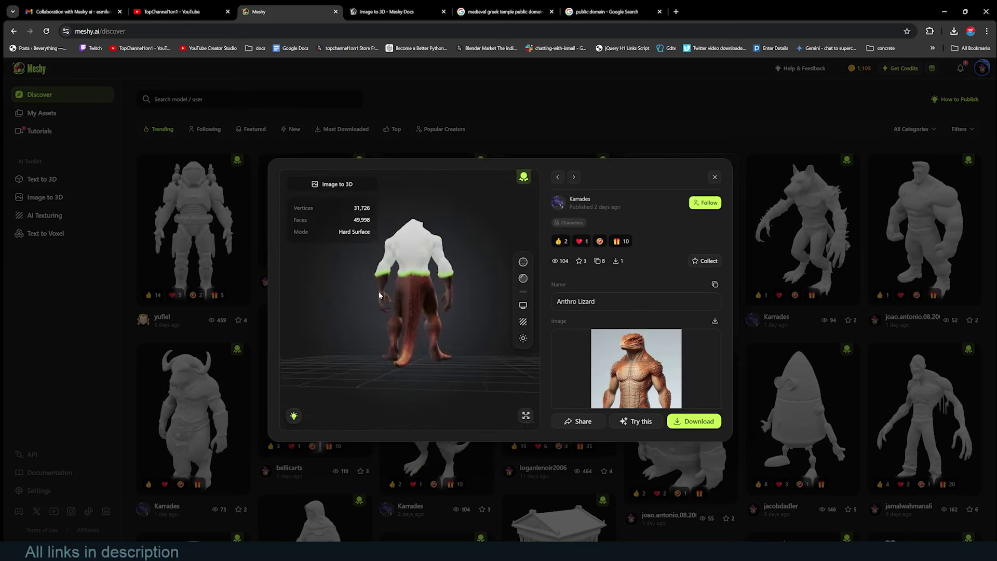
{"action": "left_click", "coordinate": [523, 261]}
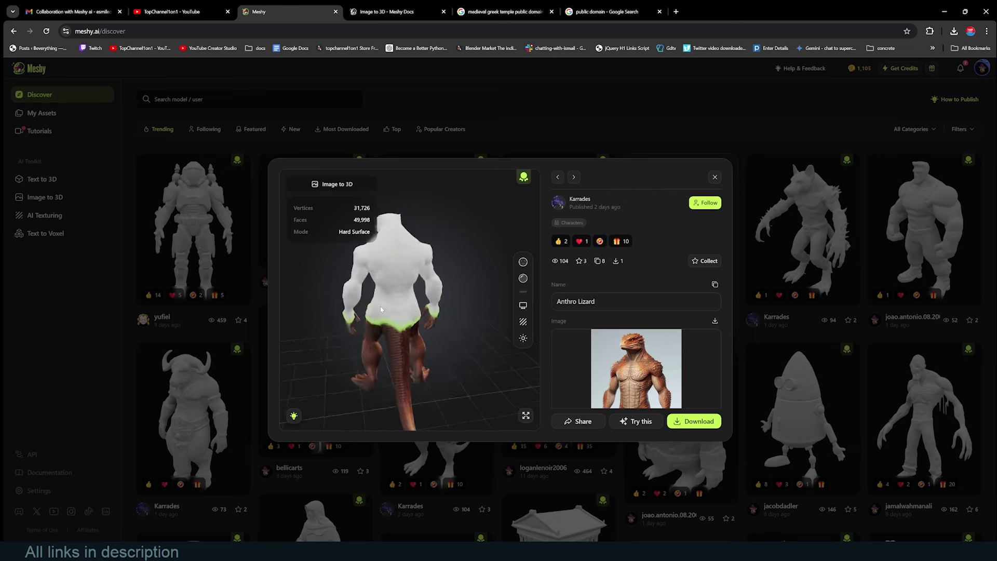